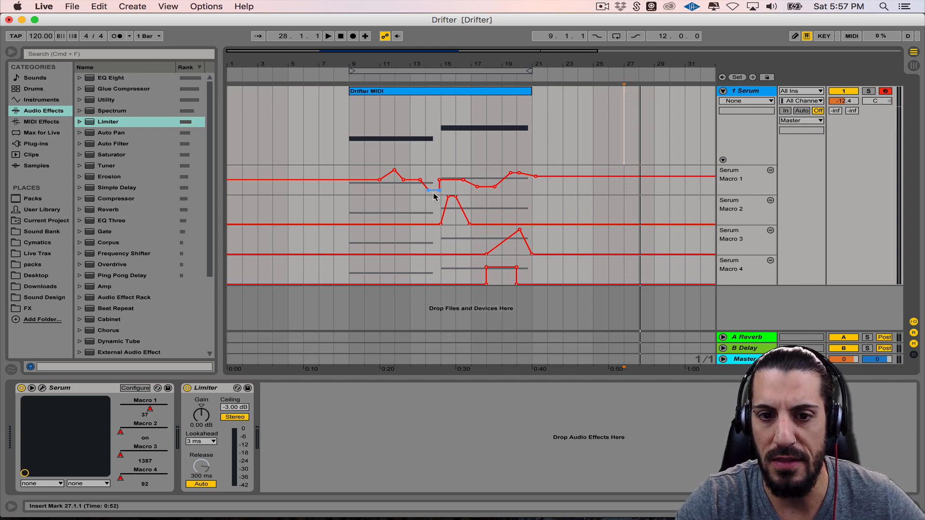
# Play the Drifter MIDI clip from bar 9 to hear the existing lead sound
pyautogui.click(347, 159)
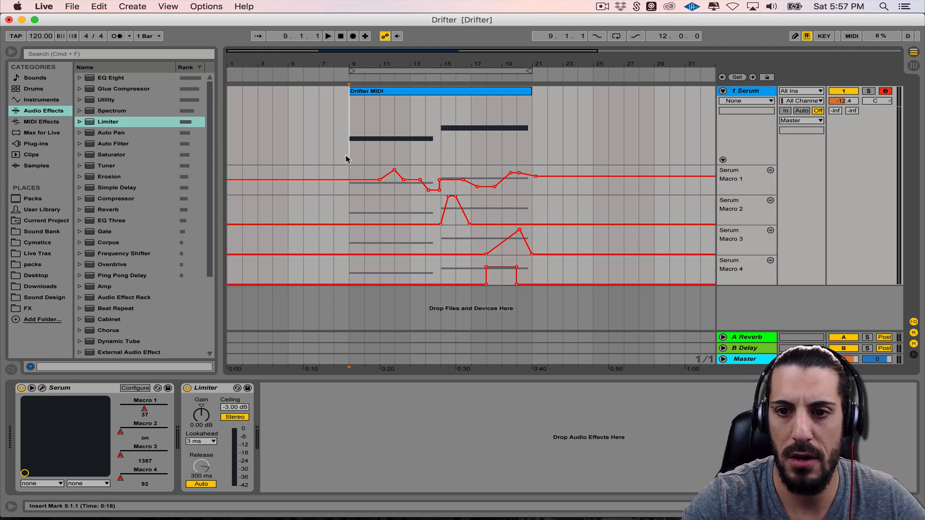
pyautogui.press('space')
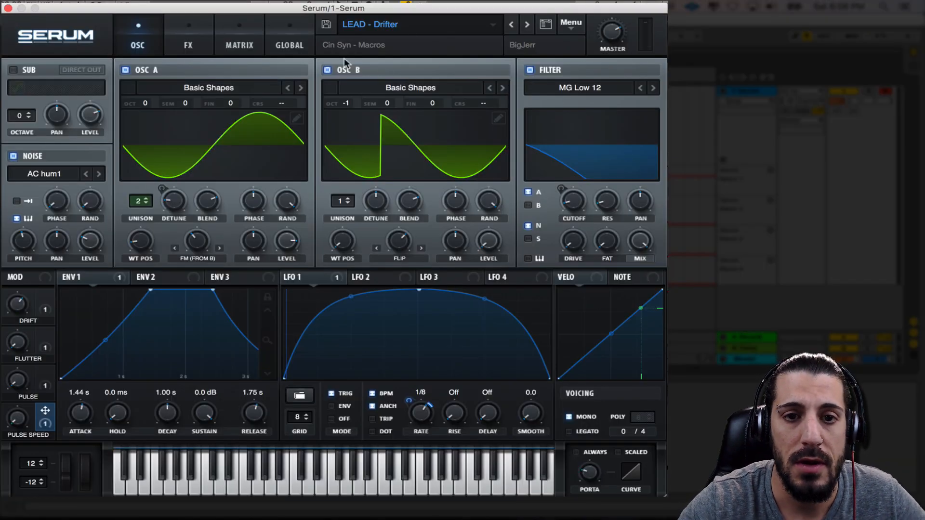
# Initialize the Serum preset and turn on oscillator B
pyautogui.click(572, 24)
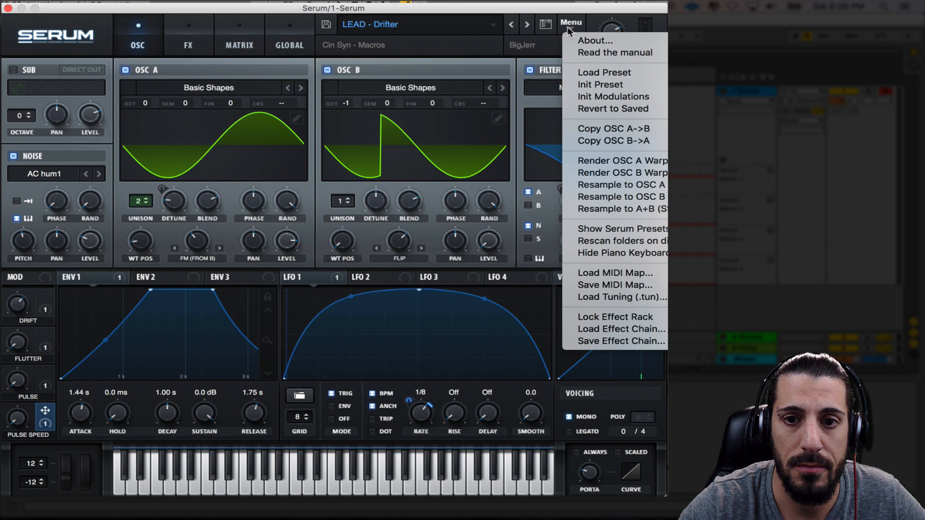
pyautogui.click(599, 86)
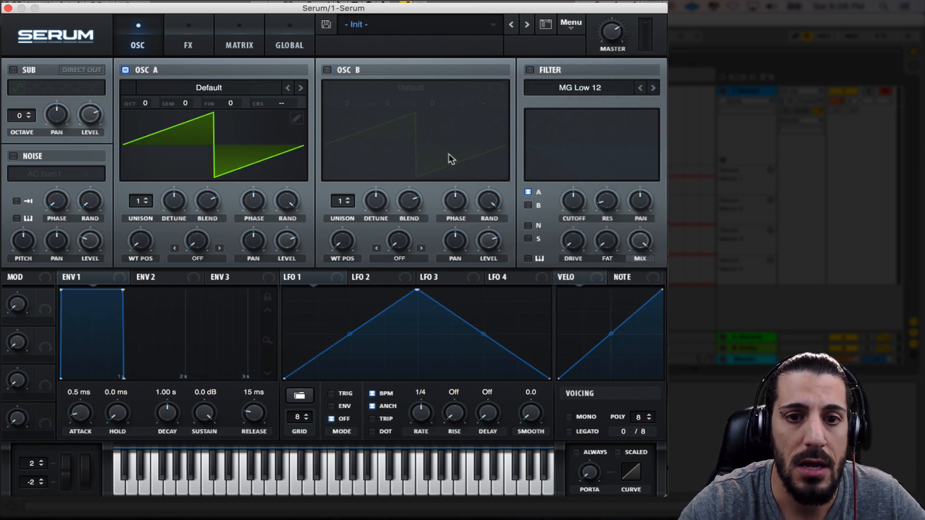
pyautogui.click(328, 70)
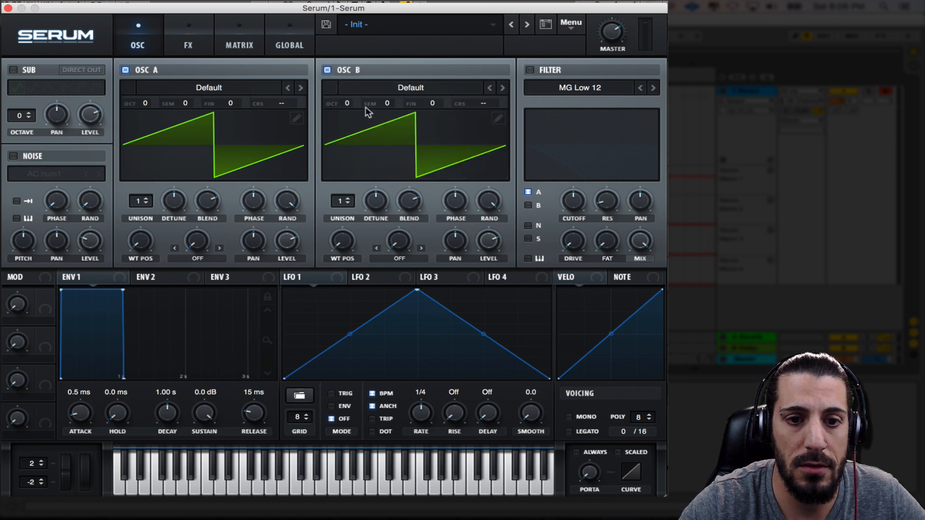
# Load the Analog wavetable Basic Shapes into both oscillator A and oscillator B
pyautogui.click(212, 88)
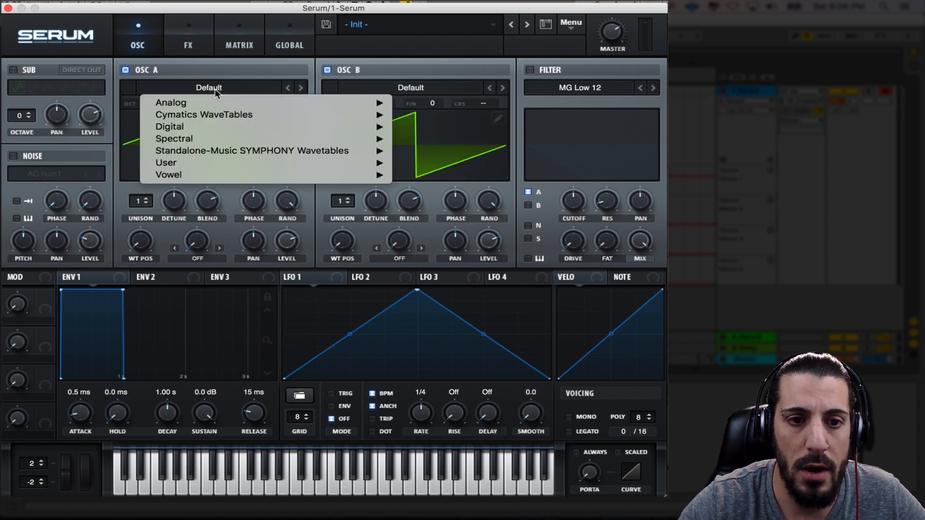
pyautogui.moveTo(216, 107)
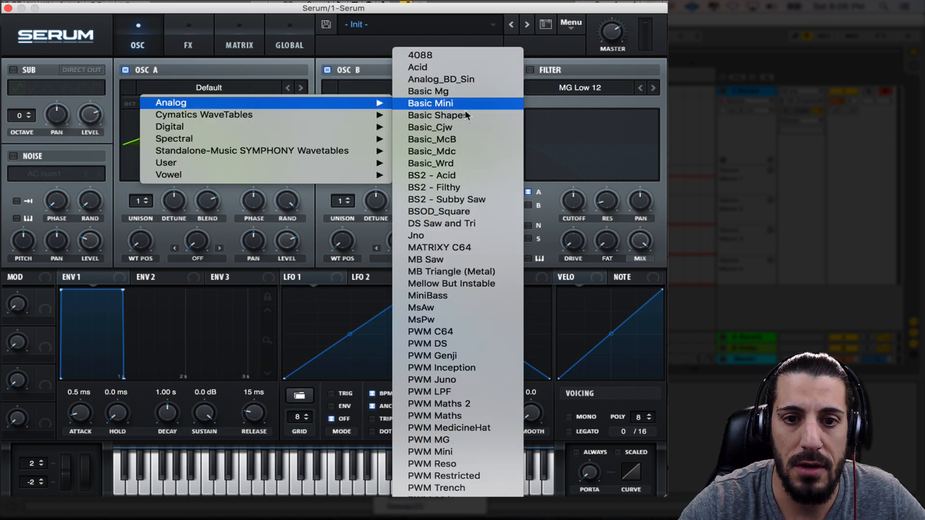
pyautogui.click(448, 115)
pyautogui.click(404, 88)
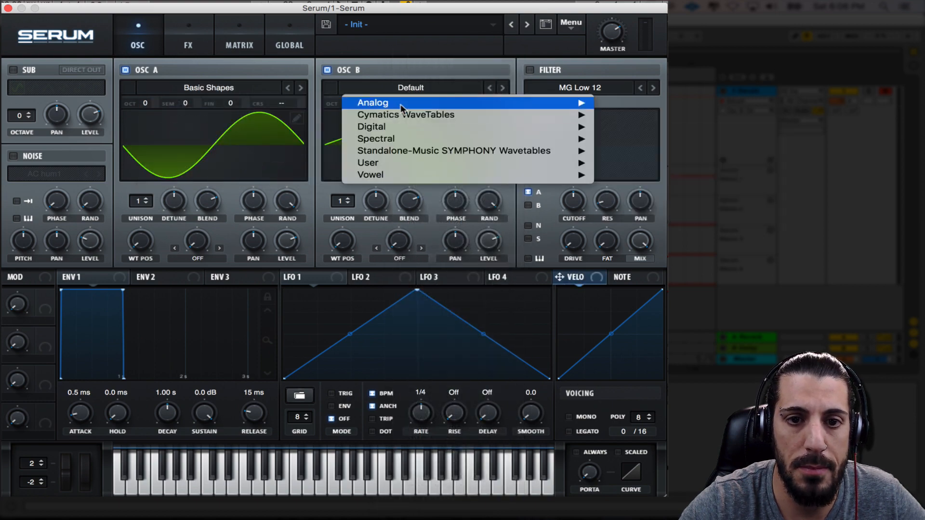
pyautogui.moveTo(400, 104)
pyautogui.click(643, 117)
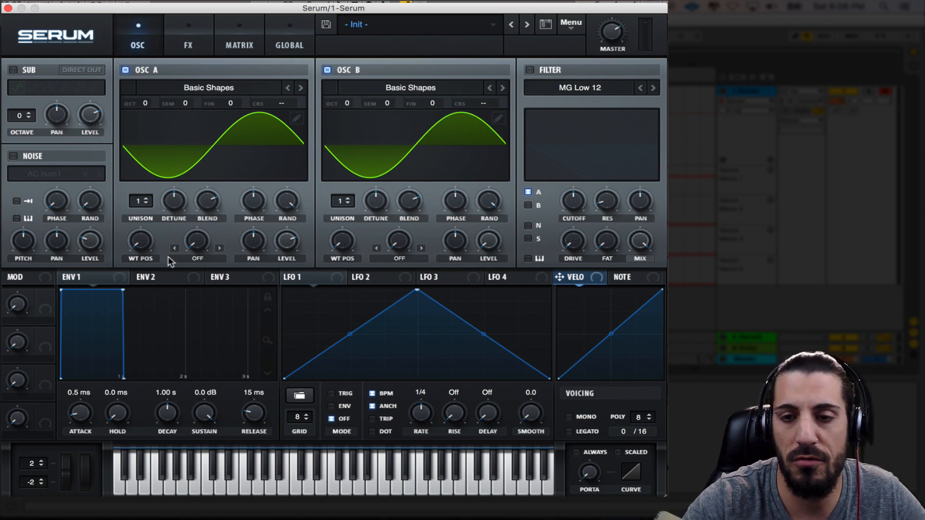
# Close and reopen the Serum window and play a test note of the basic sound
pyautogui.click(8, 7)
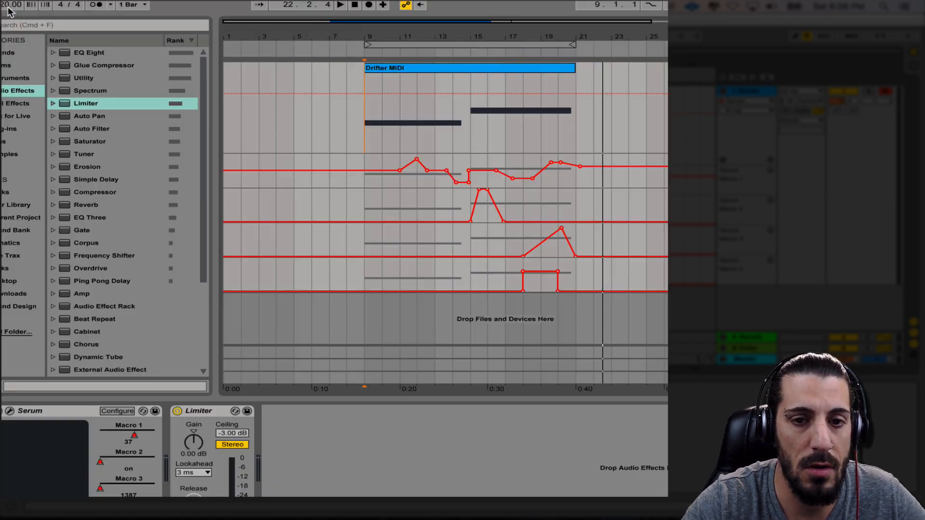
pyautogui.click(10, 411)
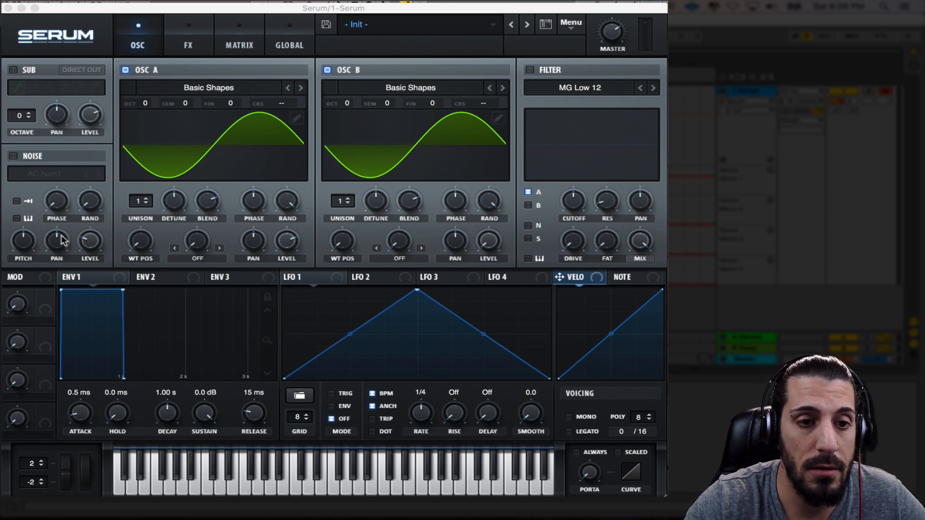
pyautogui.press('a')
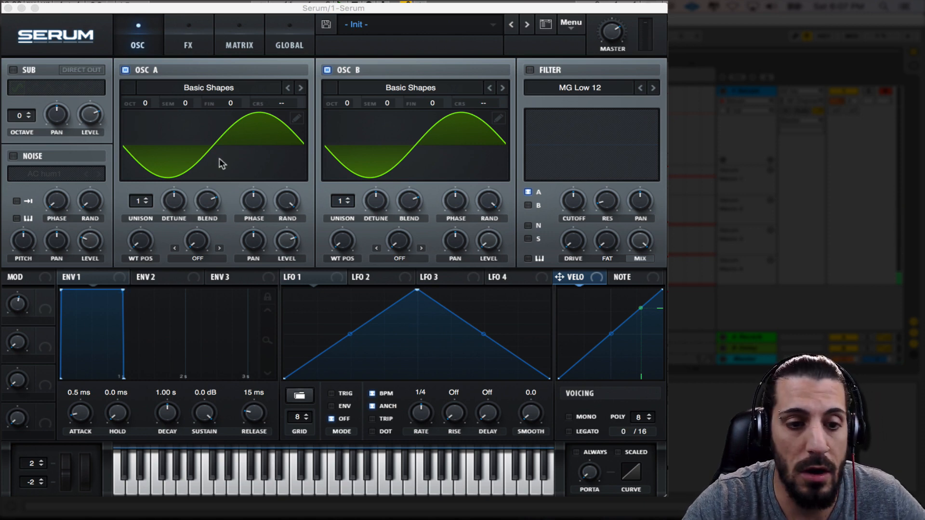
# Shape Envelope 1 with an attack of about 1.49 s and a release of about 1.72 s
pyautogui.click(84, 281)
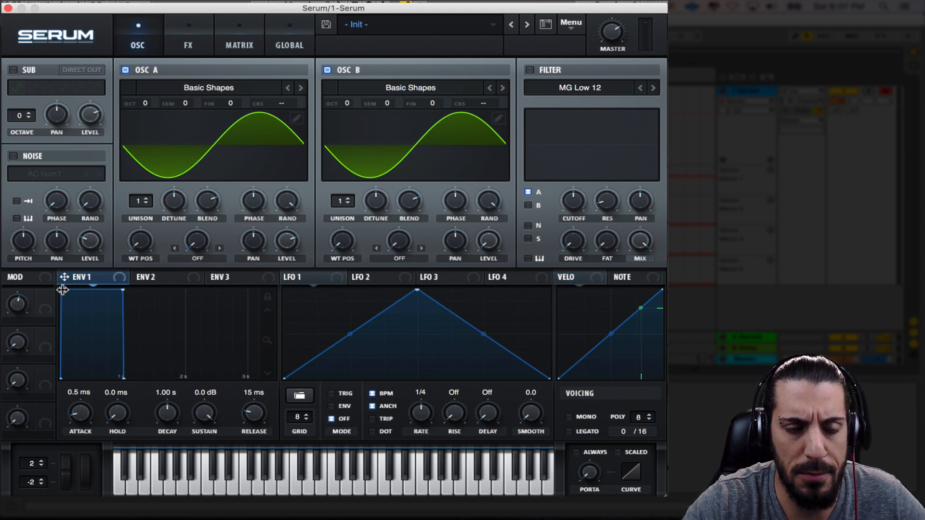
pyautogui.moveTo(62, 289); pyautogui.dragTo(199, 296)
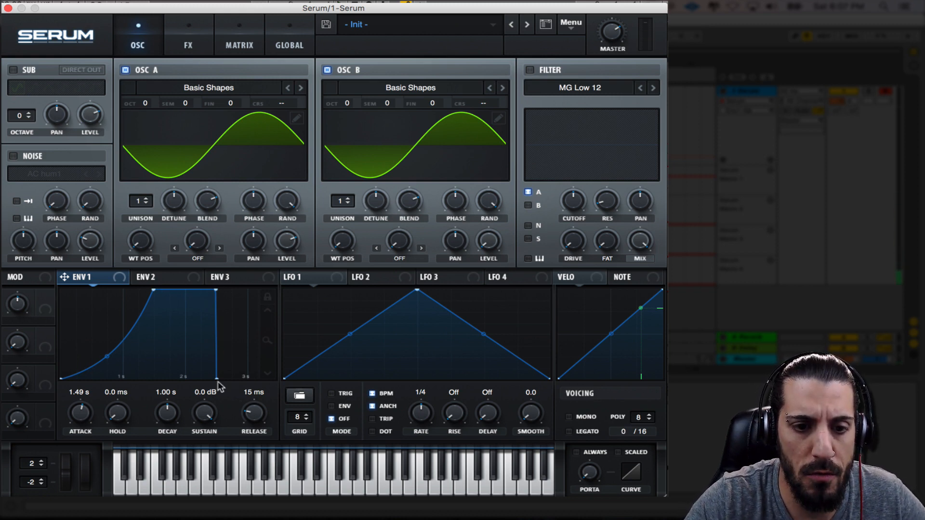
pyautogui.moveTo(254, 413); pyautogui.dragTo(247, 355)
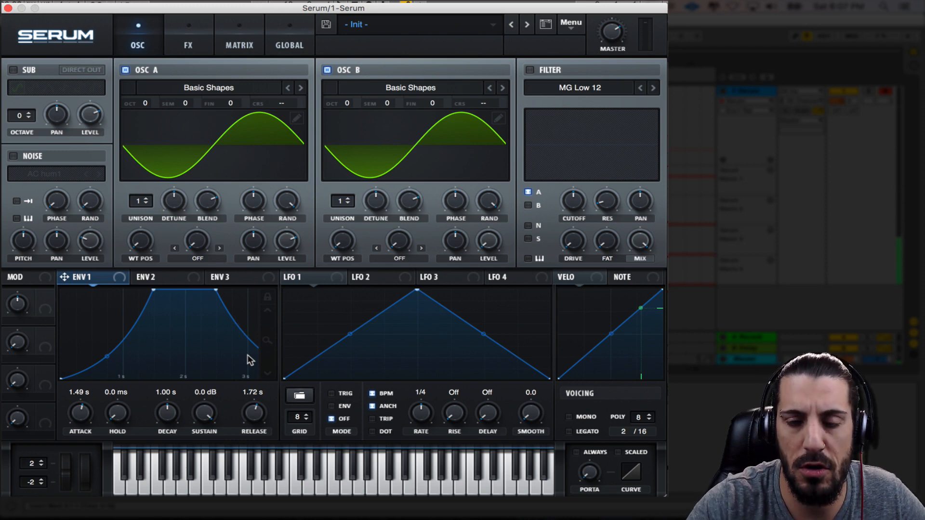
# Enable the filter as MG Low 24 and modulate its lowered cutoff with Envelope 1
pyautogui.click(530, 70)
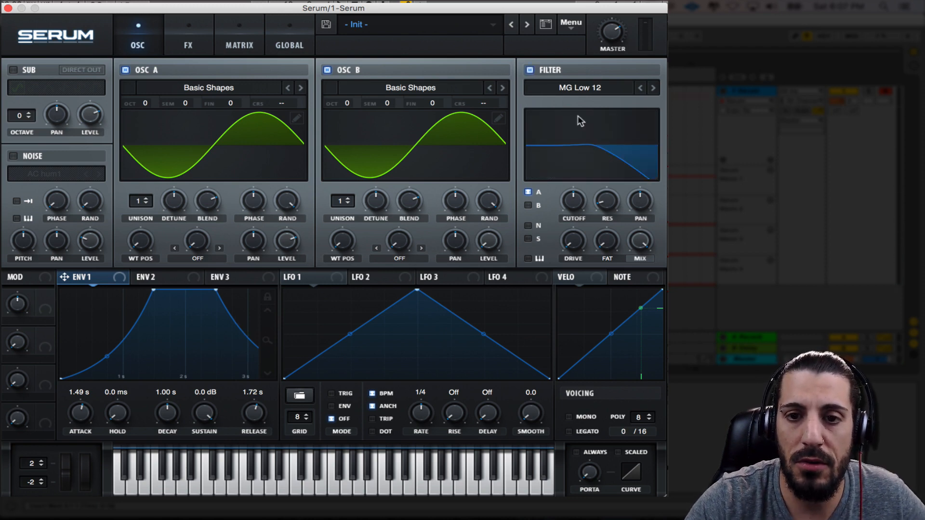
pyautogui.click(653, 89)
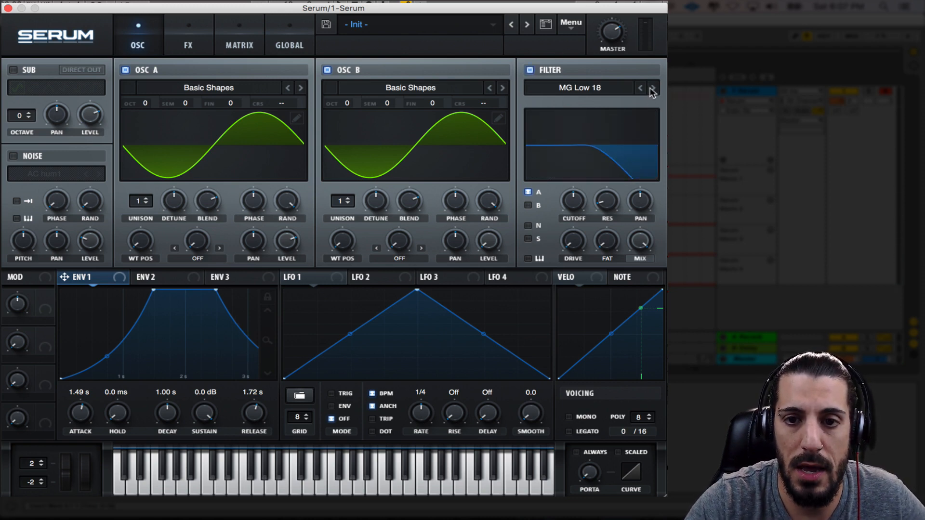
pyautogui.click(653, 88)
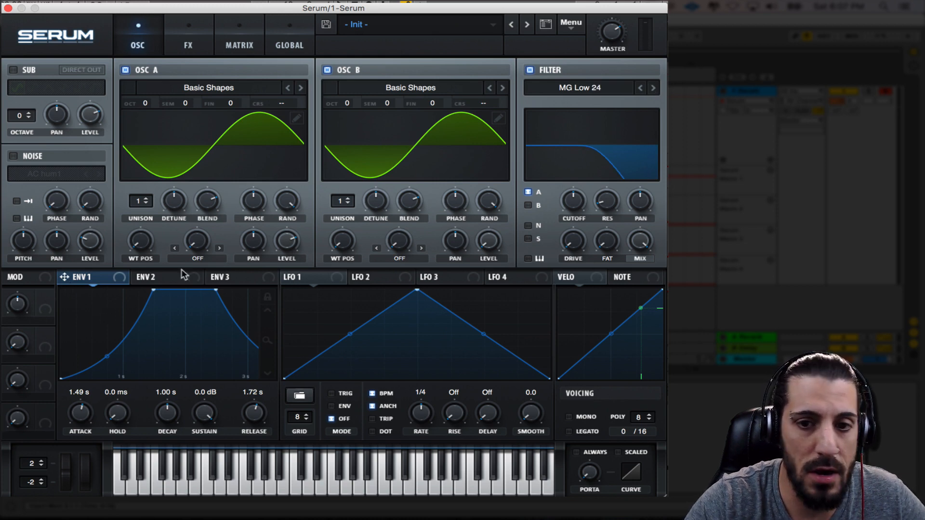
pyautogui.moveTo(184, 274); pyautogui.dragTo(566, 233)
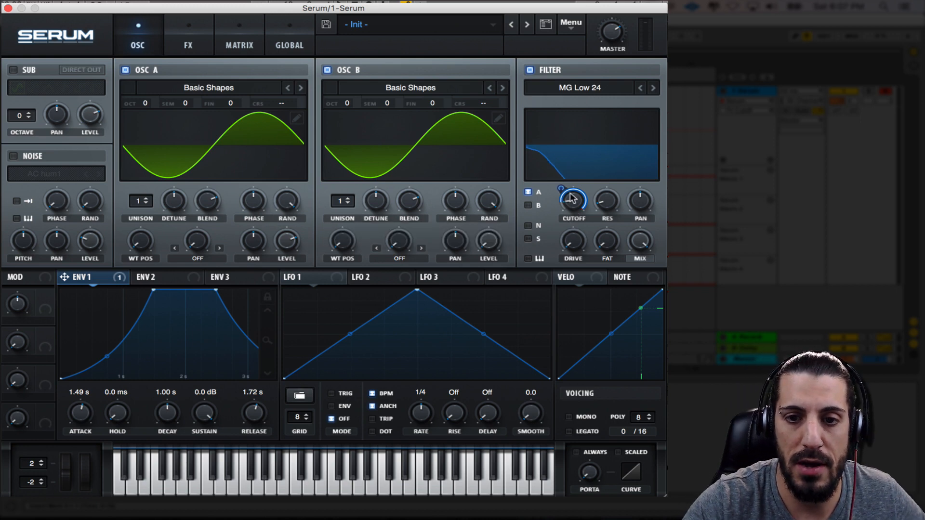
pyautogui.moveTo(562, 188); pyautogui.dragTo(565, 206)
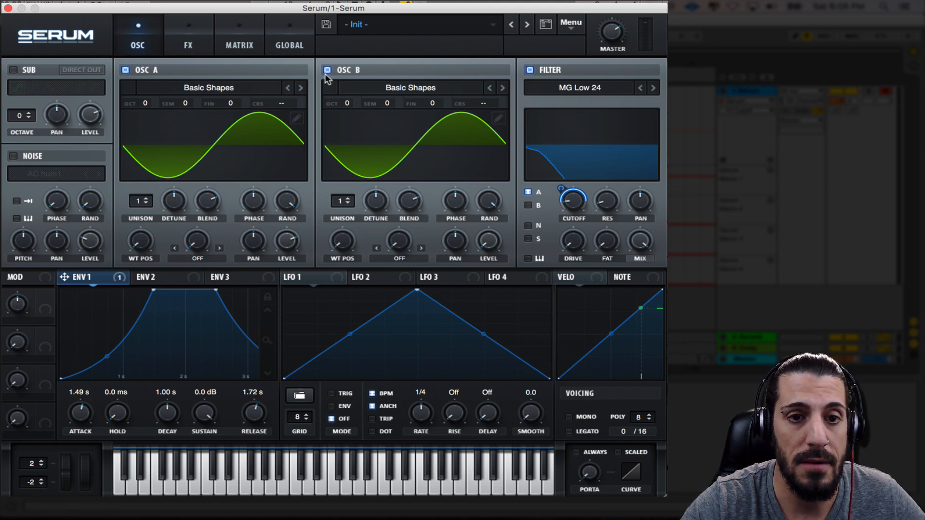
# Add a modulation matrix row routing Macro 1 to the global Mast.Tun destination with a slight positive amount
pyautogui.click(250, 42)
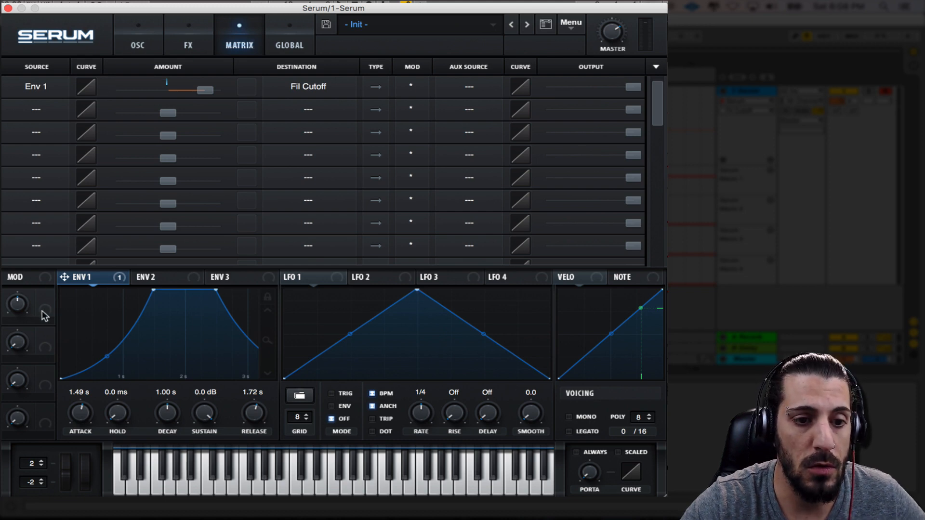
pyautogui.click(38, 111)
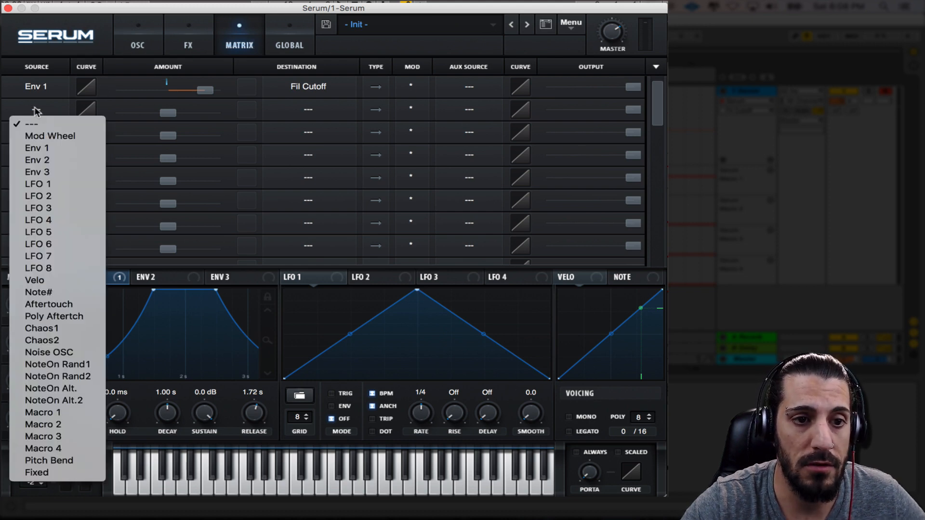
pyautogui.click(57, 413)
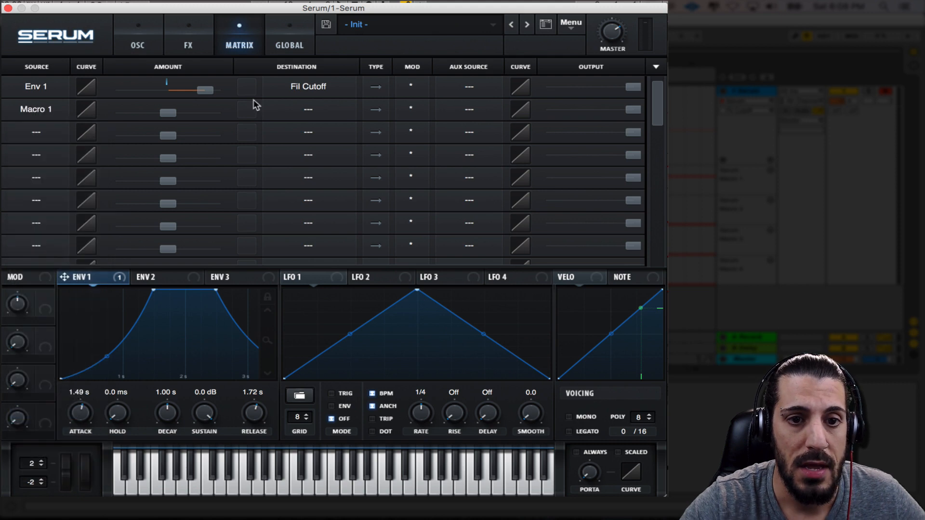
pyautogui.click(318, 107)
pyautogui.moveTo(337, 209)
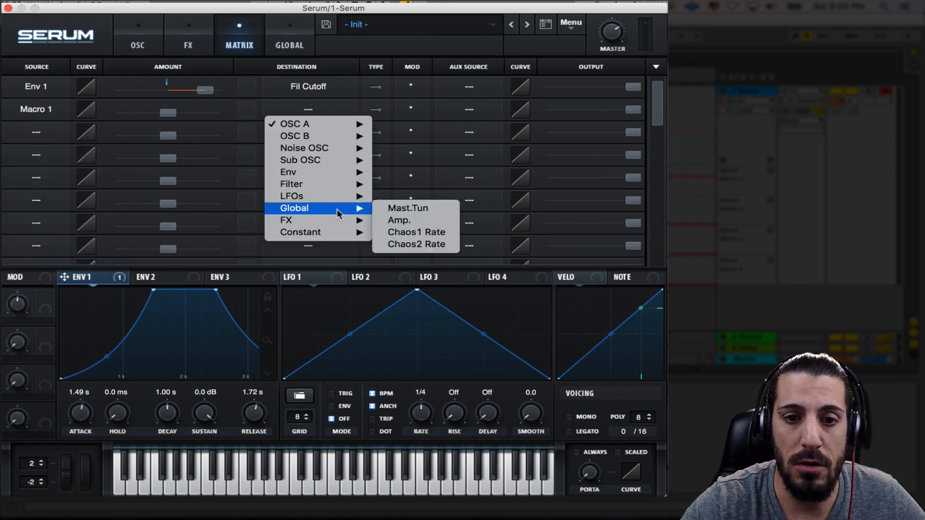
pyautogui.click(406, 209)
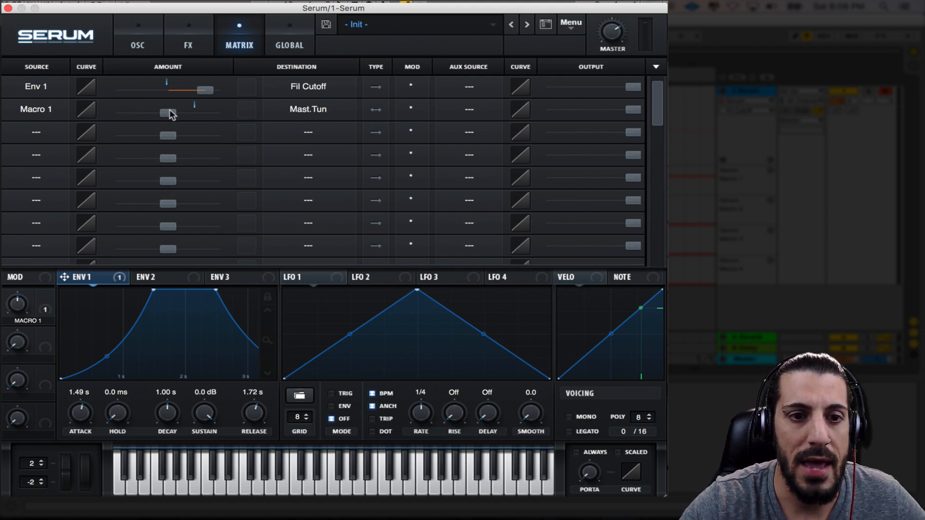
pyautogui.moveTo(172, 115); pyautogui.dragTo(176, 115)
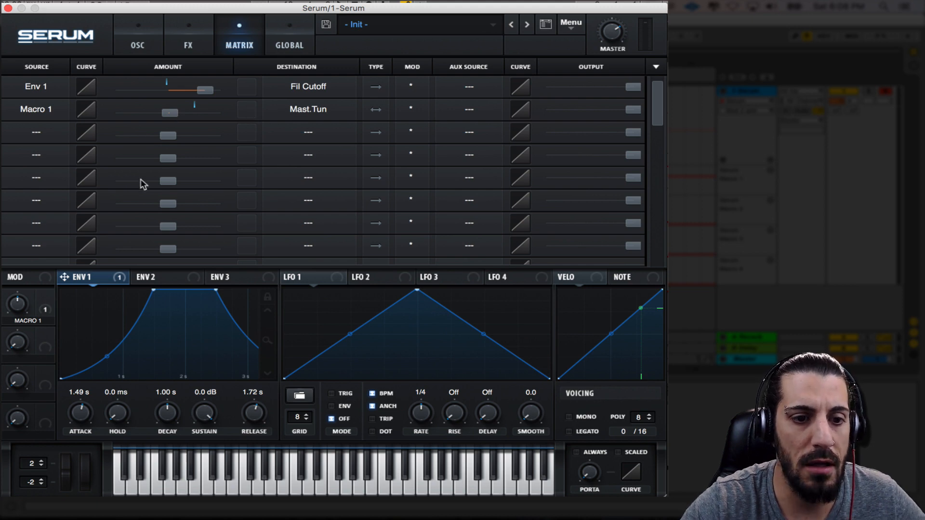
# Rename Macro 1 as Pitch Drift, try its knob by turning it around the centre, and close the Serum window
pyautogui.doubleClick(34, 321)
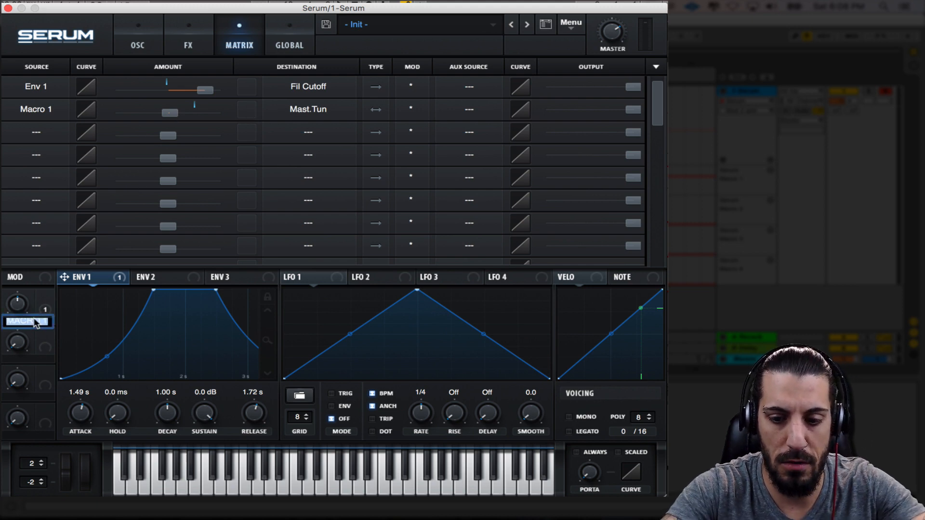
pyautogui.write('Pitch')
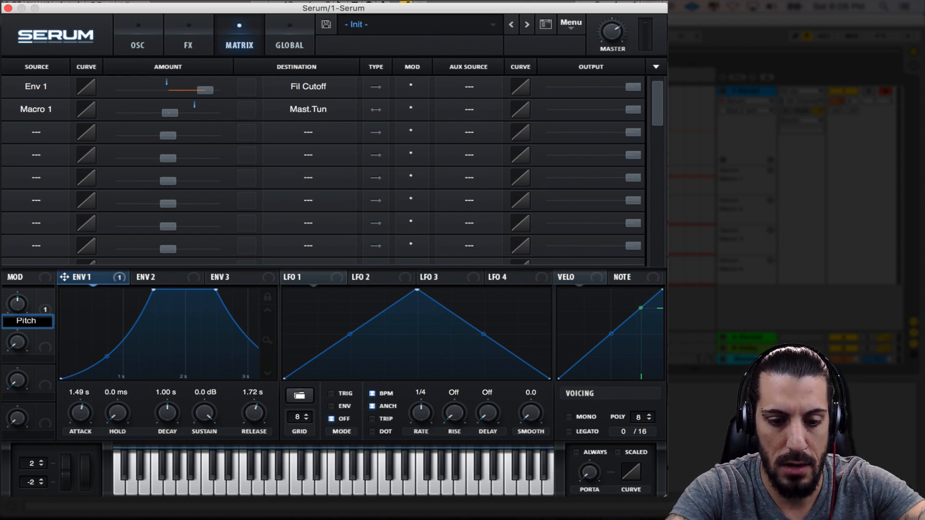
pyautogui.write(' Drift')
pyautogui.press('Return')
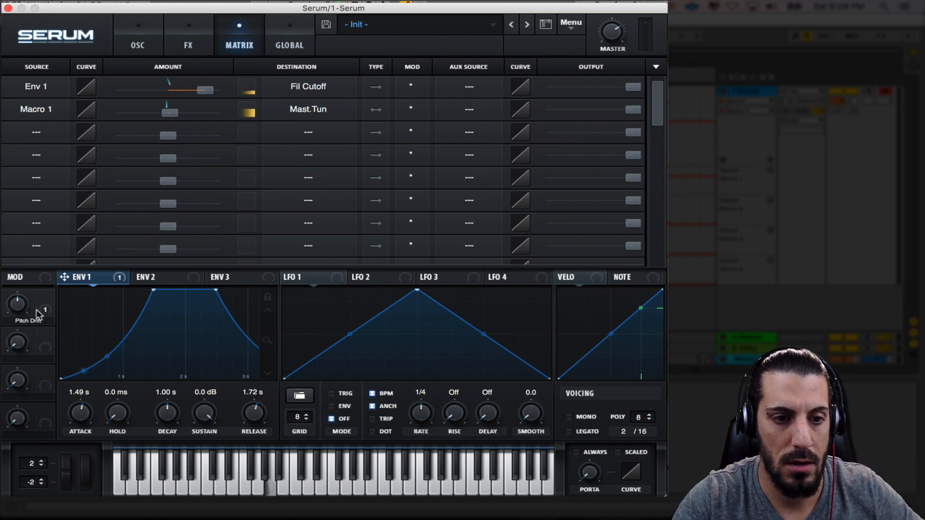
pyautogui.moveTo(17, 308)
pyautogui.mouseDown()
pyautogui.moveTo(28, 356)
pyautogui.moveTo(26, 264)
pyautogui.moveTo(28, 312)
pyautogui.mouseUp()
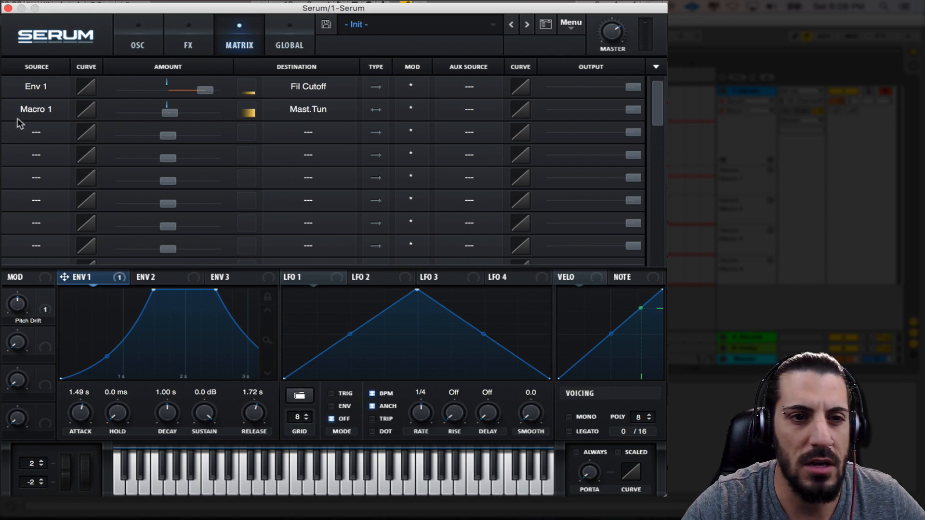
pyautogui.click(7, 8)
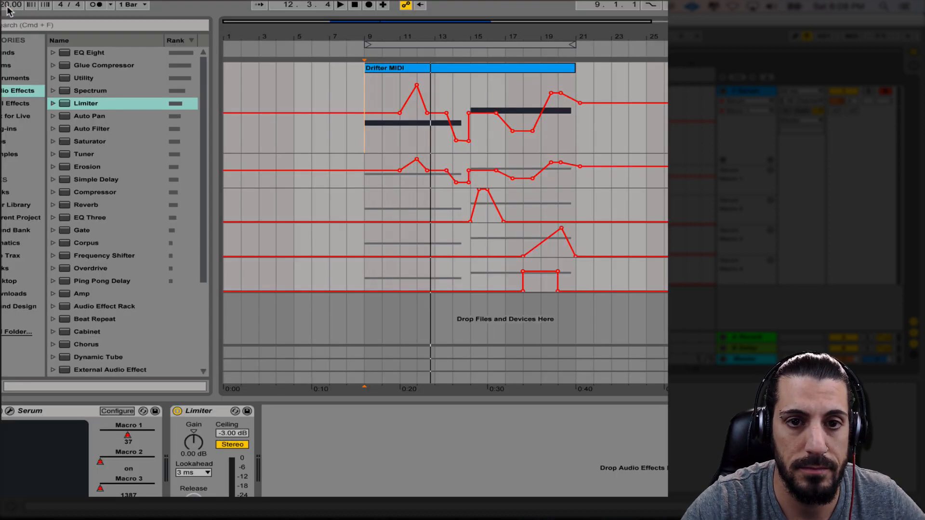
pyautogui.click(484, 69)
pyautogui.moveTo(483, 68); pyautogui.dragTo(713, 69)
pyautogui.press('super+z')
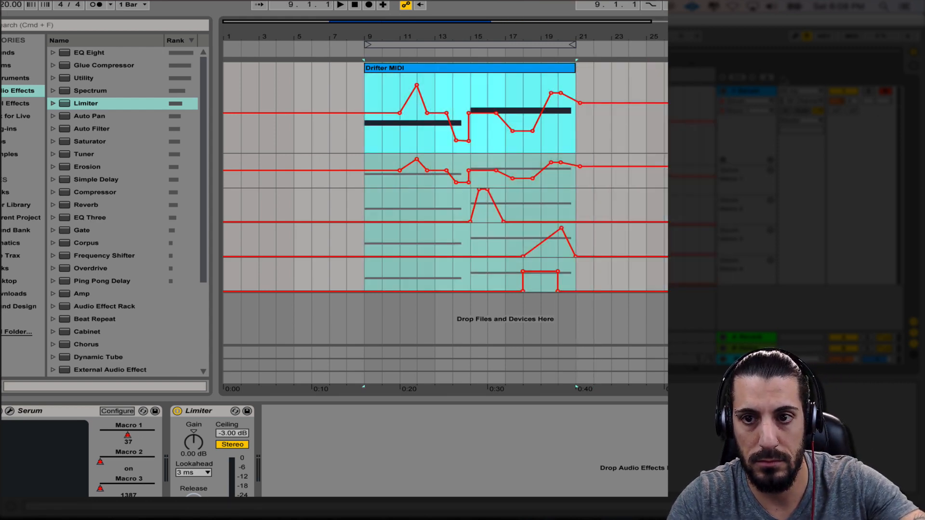
# Lock the automation envelopes and place a copy of the Drifter MIDI clip at bar 25
pyautogui.click(767, 77)
pyautogui.moveTo(404, 69); pyautogui.dragTo(687, 82)
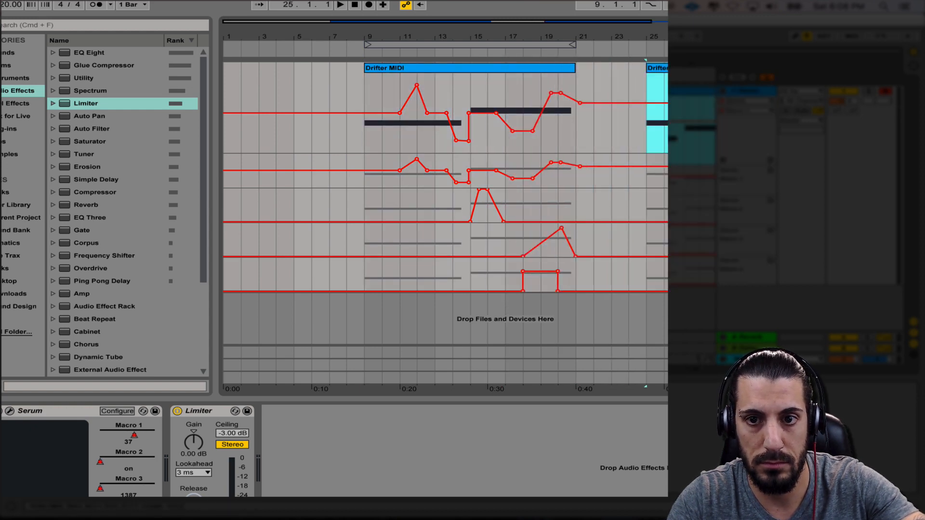
# Loop the copied clip at bar 25, start playback and reopen the Serum window
pyautogui.press('super+l')
pyautogui.press('space')
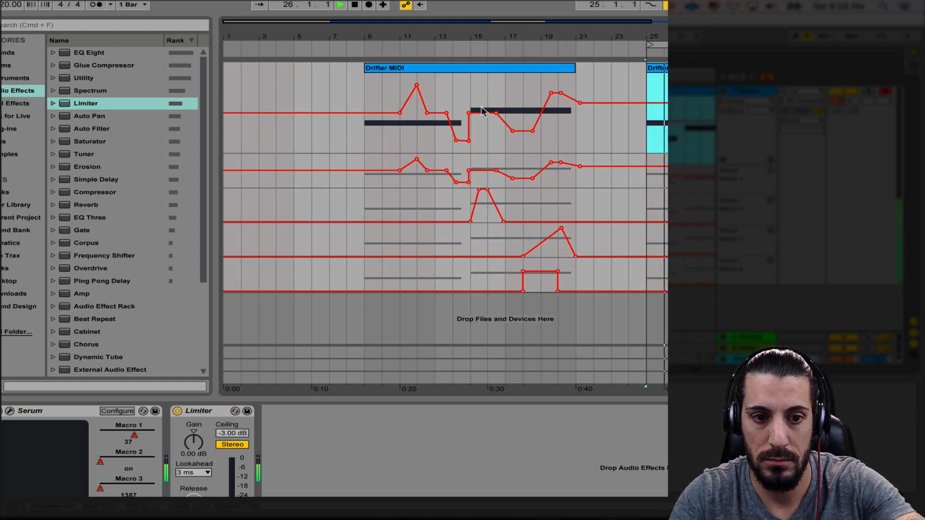
pyautogui.click(9, 411)
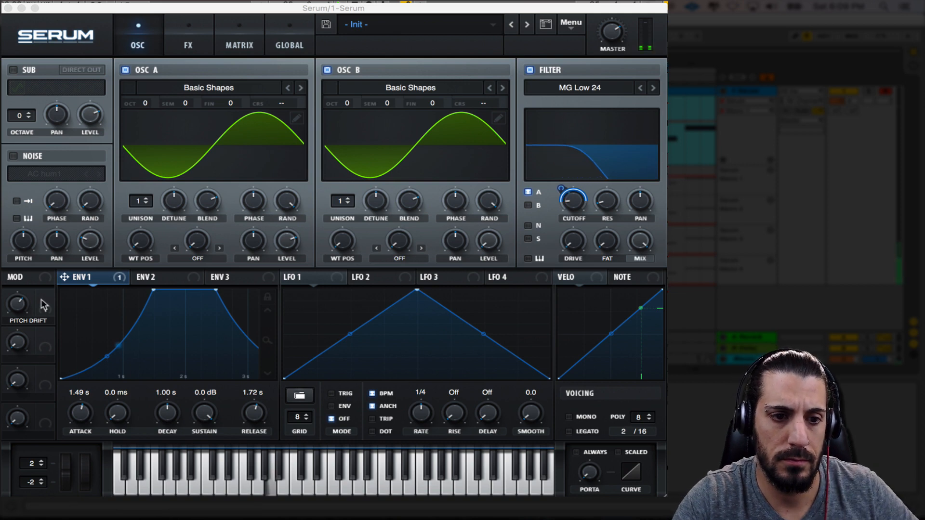
# Try the Pitch Drift macro around its centre during playback and review its Mast.Tun routing in the modulation matrix
pyautogui.moveTo(18, 305); pyautogui.dragTo(12, 333)
pyautogui.moveTo(17, 381); pyautogui.dragTo(40, 308)
pyautogui.moveTo(39, 345); pyautogui.dragTo(39, 346)
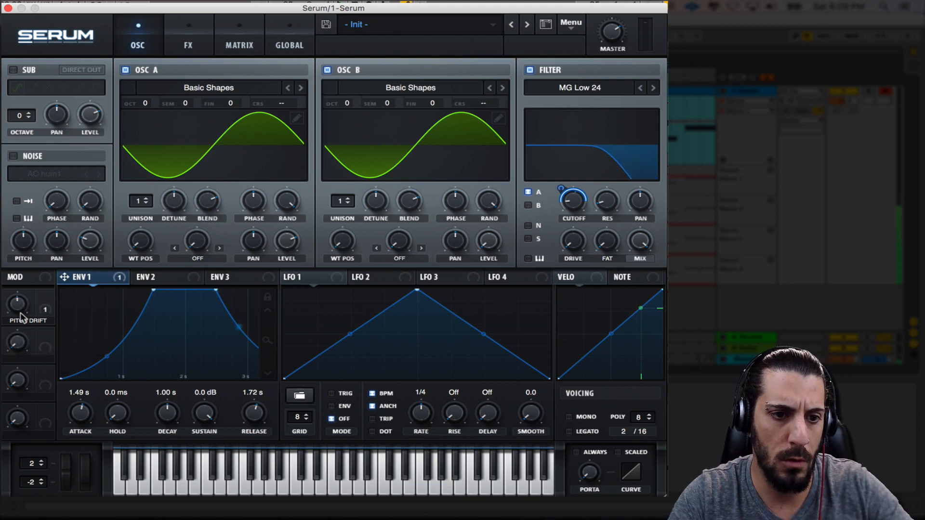
pyautogui.moveTo(19, 311); pyautogui.dragTo(19, 313)
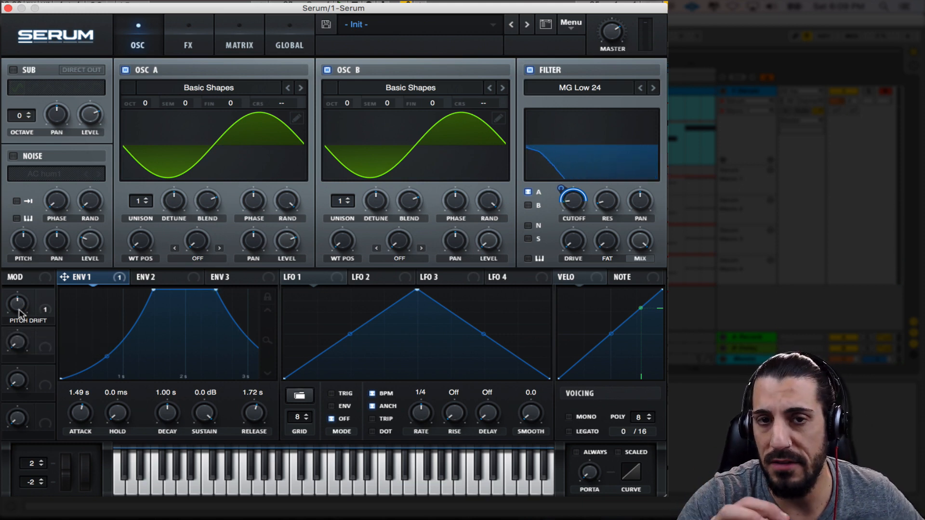
pyautogui.click(289, 41)
pyautogui.click(253, 36)
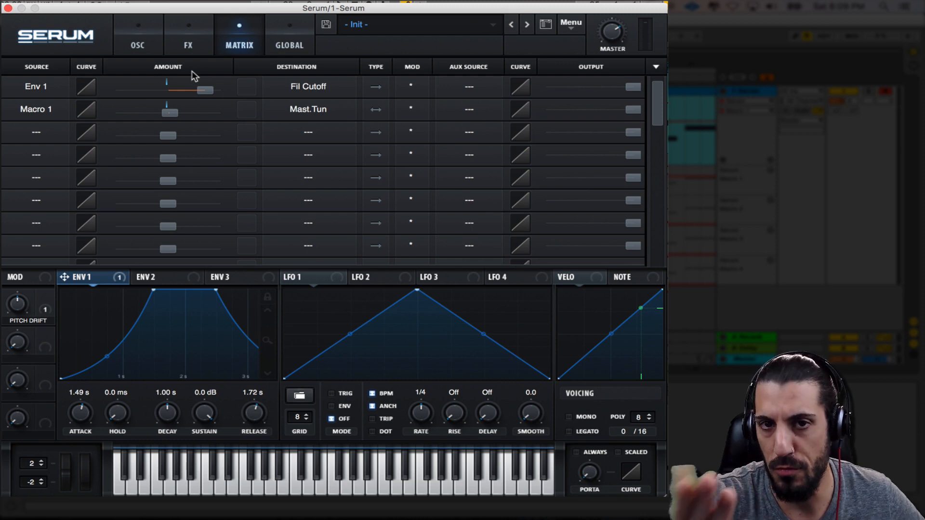
pyautogui.click(138, 43)
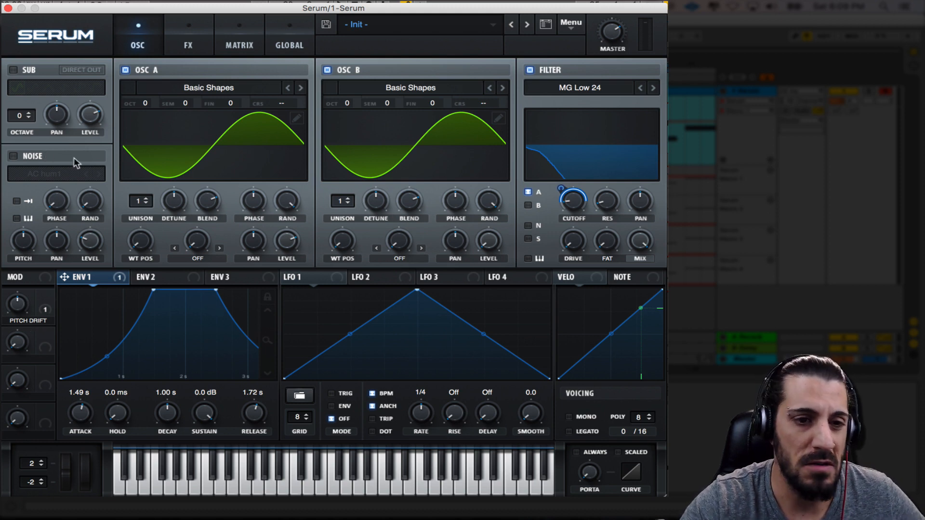
# Enable the noise oscillator with AC hum1 and key tracking, route it through the filter and lower its level slightly
pyautogui.click(10, 156)
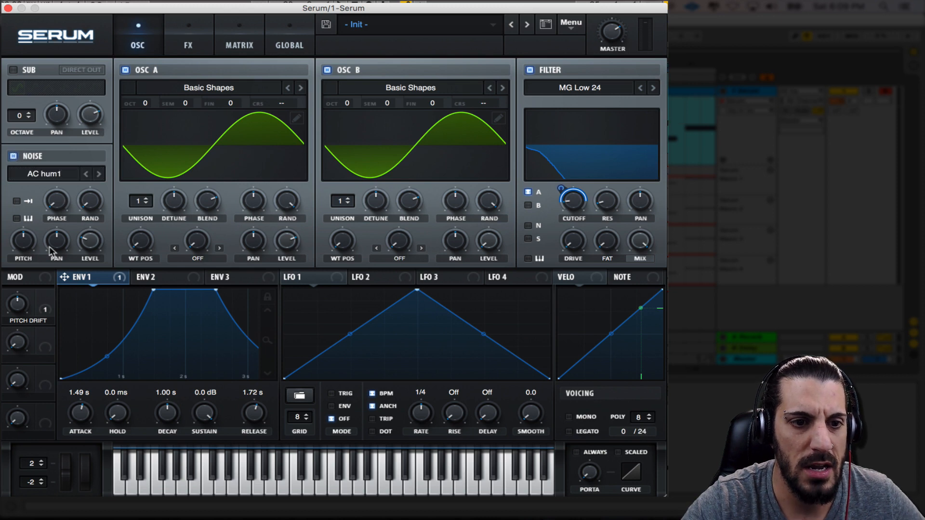
pyautogui.click(17, 219)
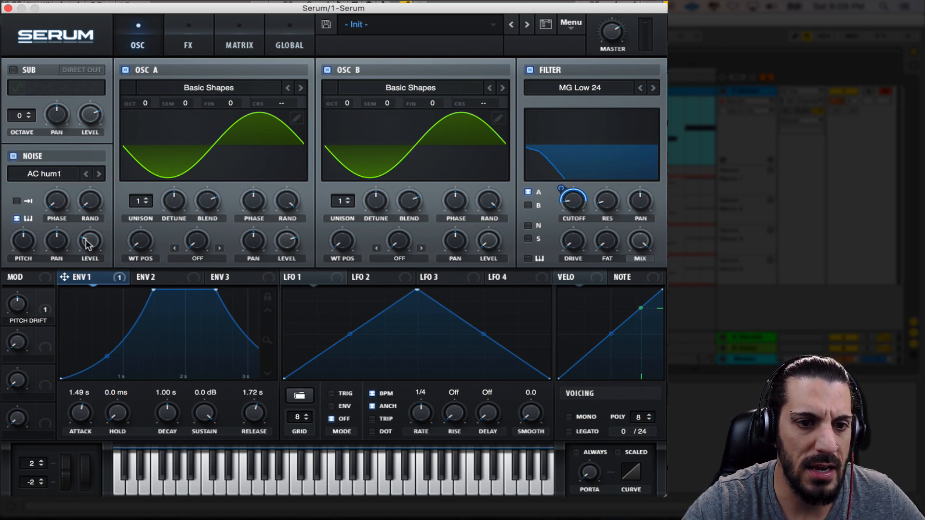
pyautogui.moveTo(85, 242); pyautogui.dragTo(86, 245)
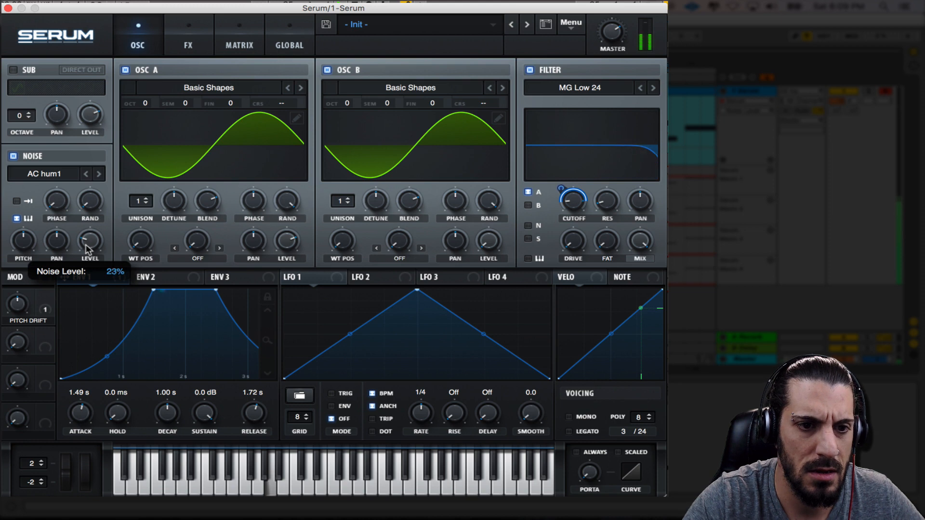
pyautogui.click(528, 225)
pyautogui.moveTo(96, 241); pyautogui.dragTo(93, 246)
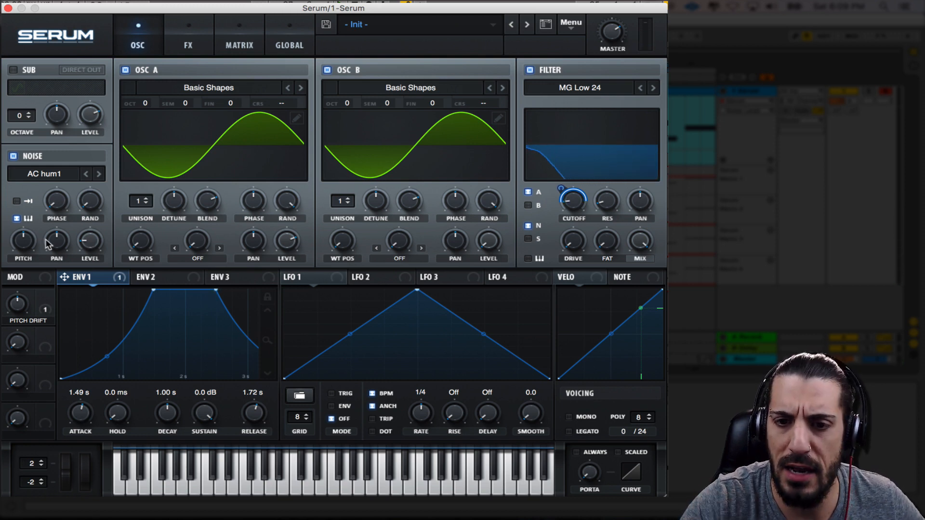
# Set oscillator A's warp mode to FM (from B) with oscillator B at octave -2, and raise the warp amount past halfway
pyautogui.click(206, 263)
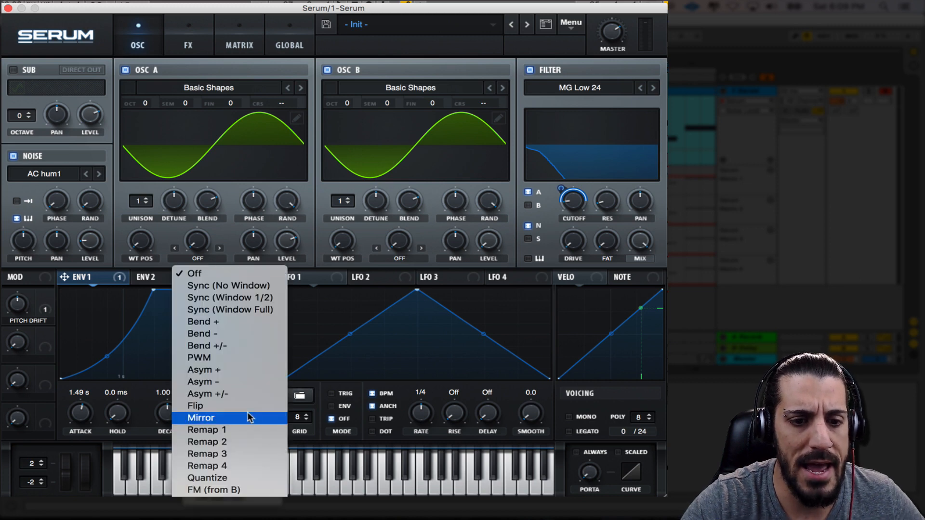
pyautogui.click(259, 490)
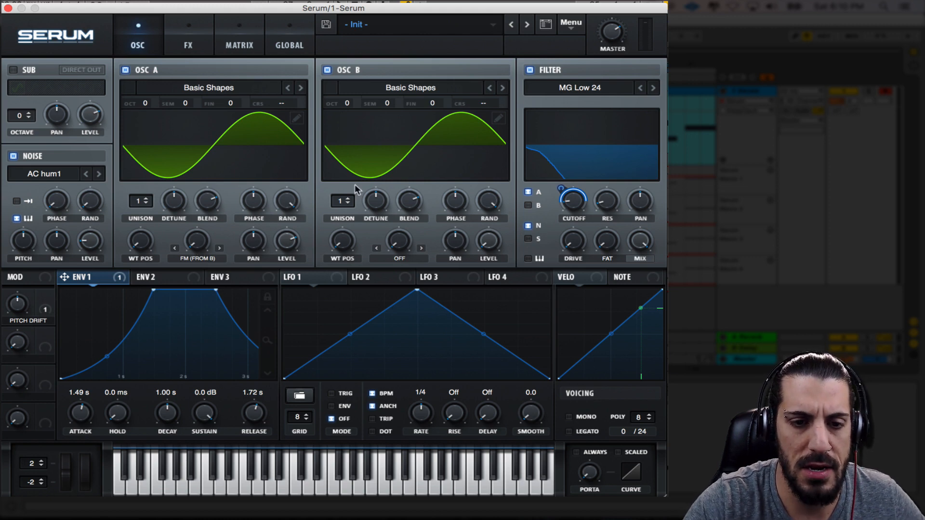
pyautogui.moveTo(197, 238); pyautogui.dragTo(190, 173)
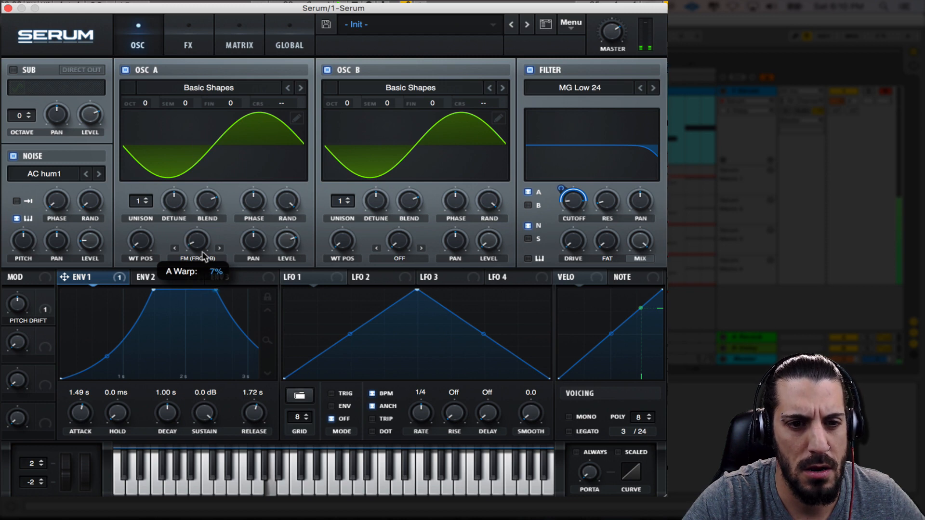
pyautogui.moveTo(342, 103); pyautogui.dragTo(344, 140)
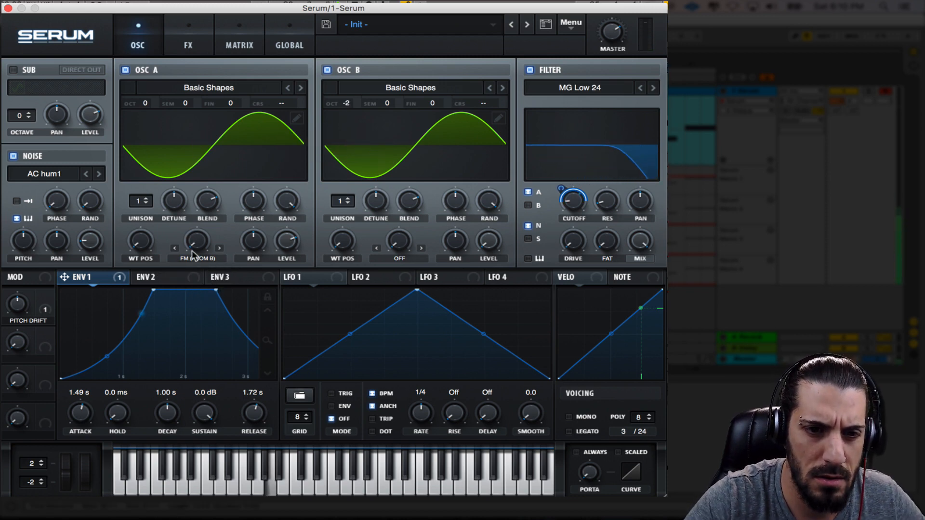
pyautogui.moveTo(193, 247); pyautogui.dragTo(203, 163)
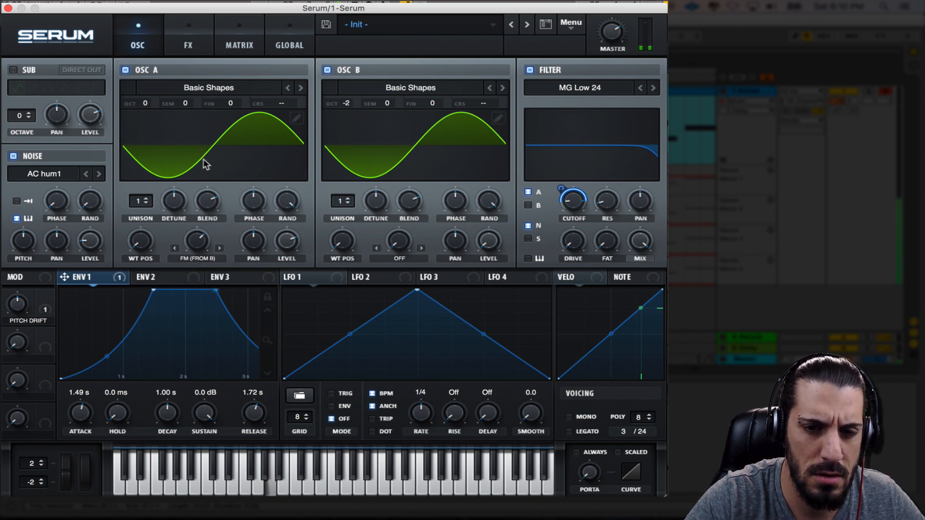
# Set oscillator B's warp mode to Flip and raise its warp amount past the midpoint
pyautogui.click(402, 260)
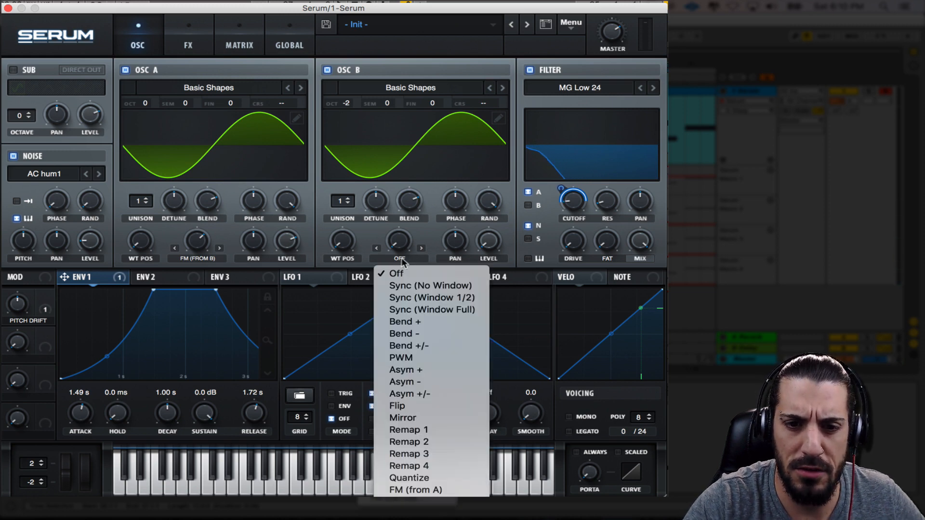
pyautogui.click(419, 407)
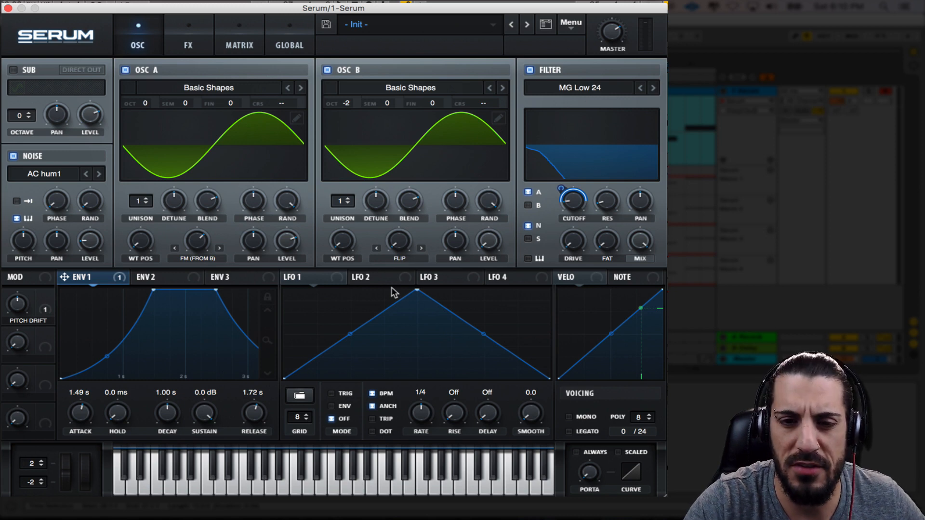
pyautogui.moveTo(399, 241); pyautogui.dragTo(424, 169)
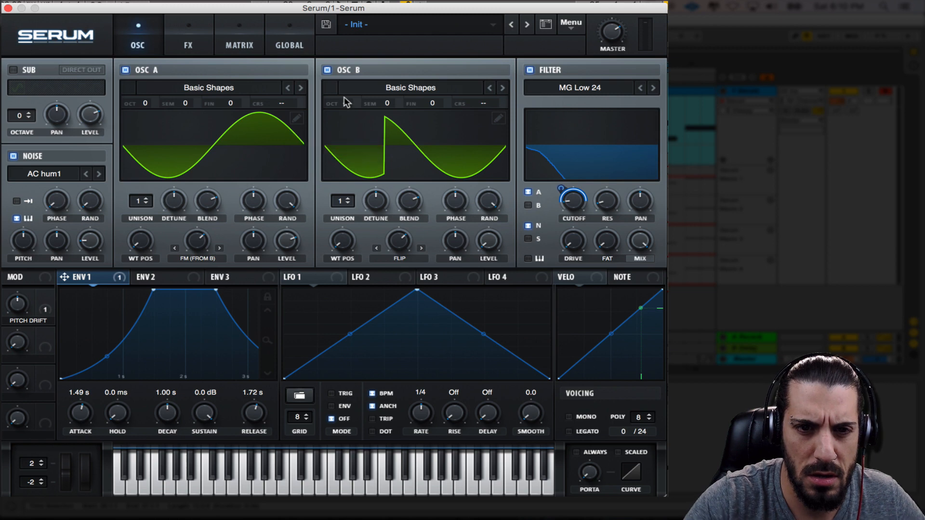
# Set oscillator B's octave to -1 and sweep oscillator A's FM amount down and back up to about 70%
pyautogui.moveTo(346, 102); pyautogui.dragTo(366, 116)
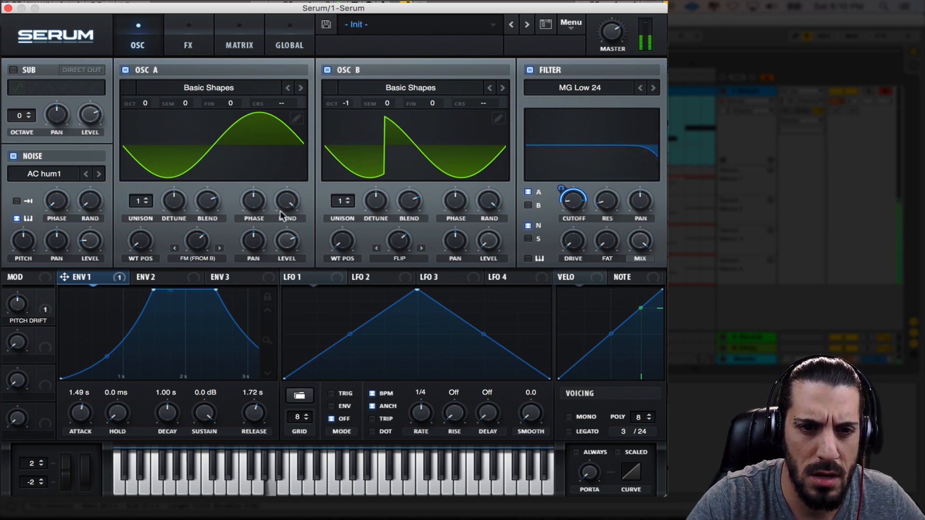
pyautogui.moveTo(203, 241); pyautogui.dragTo(205, 267)
pyautogui.moveTo(208, 313); pyautogui.dragTo(205, 241)
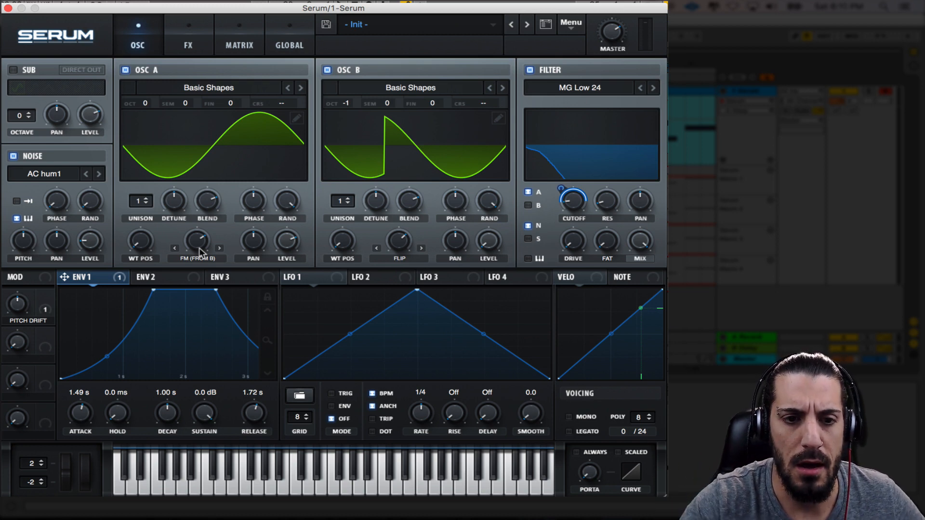
pyautogui.moveTo(199, 252); pyautogui.dragTo(201, 243)
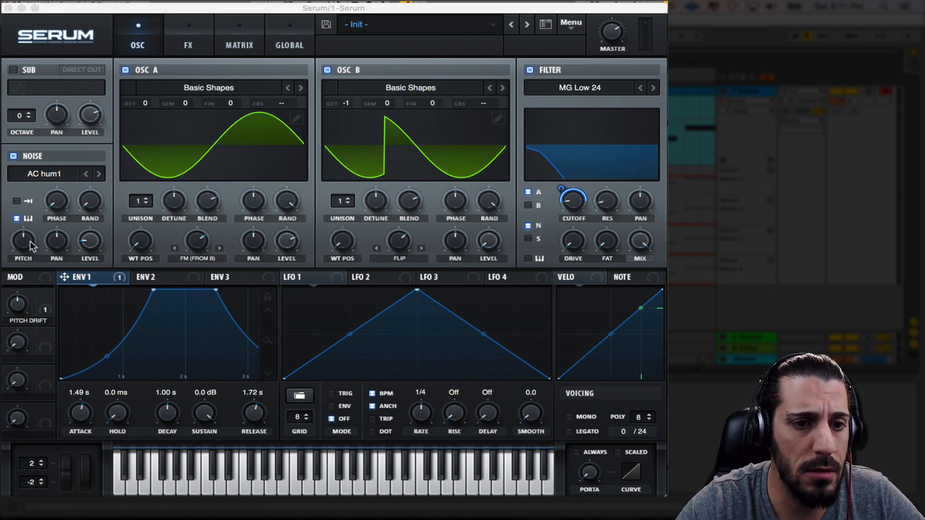
# Lower the noise pitch slightly, fine-tune its level, and give oscillator A 2 unison voices with a detune of about 0.02
pyautogui.moveTo(30, 246); pyautogui.dragTo(32, 251)
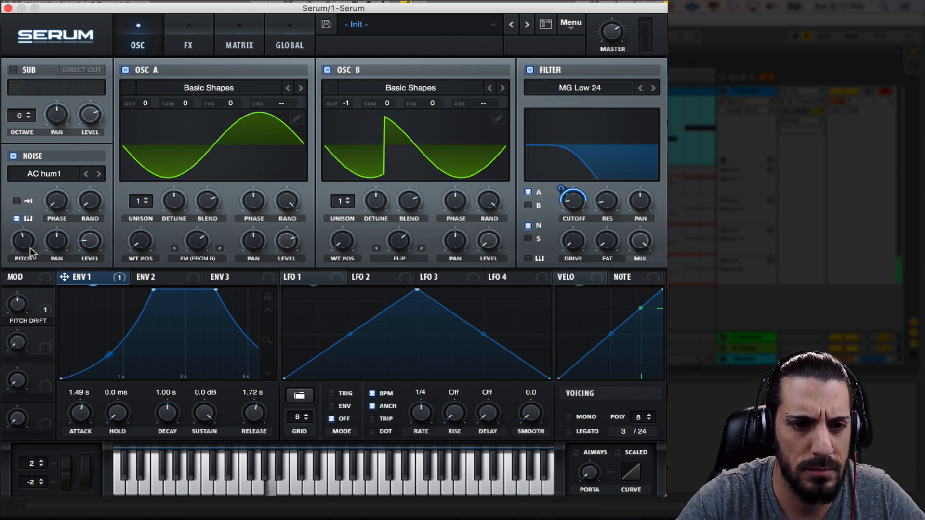
pyautogui.moveTo(81, 247)
pyautogui.mouseDown()
pyautogui.moveTo(84, 223)
pyautogui.moveTo(88, 253)
pyautogui.mouseUp()
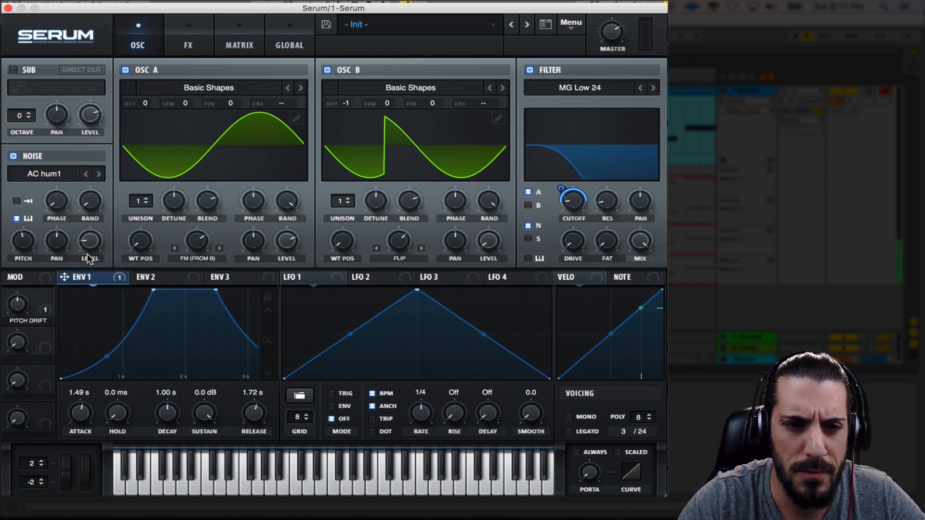
pyautogui.moveTo(143, 210); pyautogui.dragTo(181, 263)
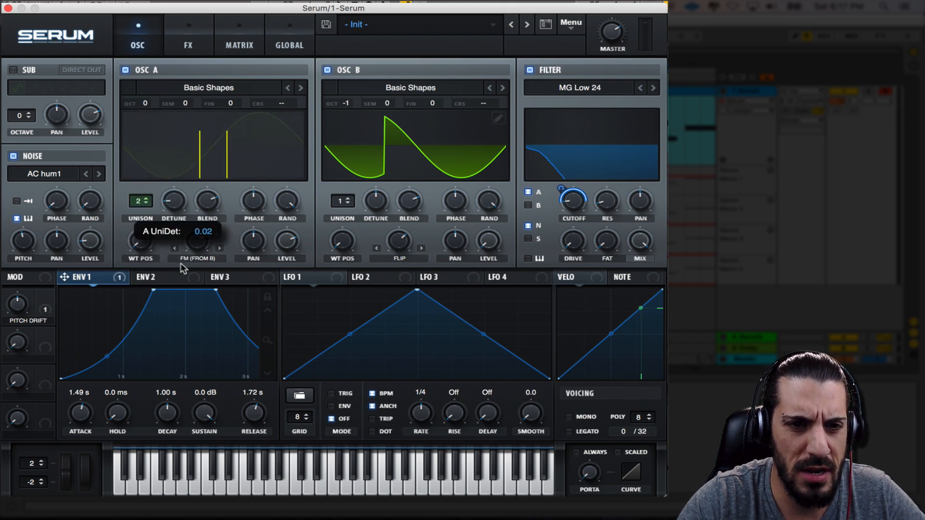
pyautogui.moveTo(174, 204); pyautogui.dragTo(172, 204)
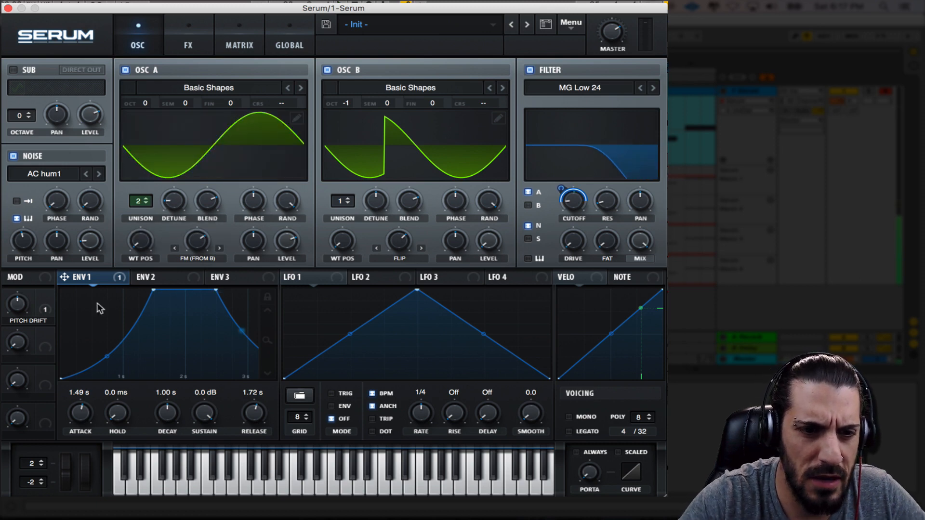
# Assign Macro 2 to oscillator A's unison detune, try its knob and rename the macro as Flutter
pyautogui.moveTo(45, 334); pyautogui.dragTo(169, 204)
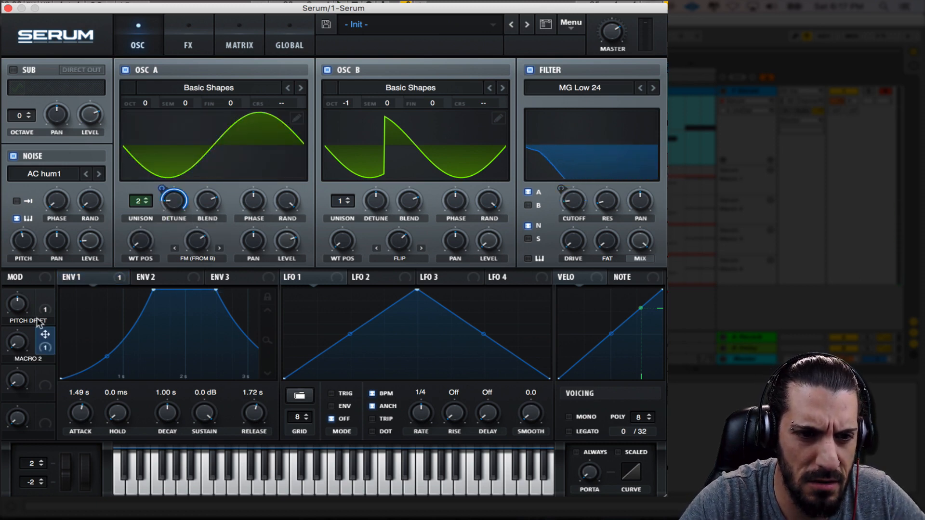
pyautogui.moveTo(18, 351); pyautogui.dragTo(41, 354)
pyautogui.doubleClick(29, 359)
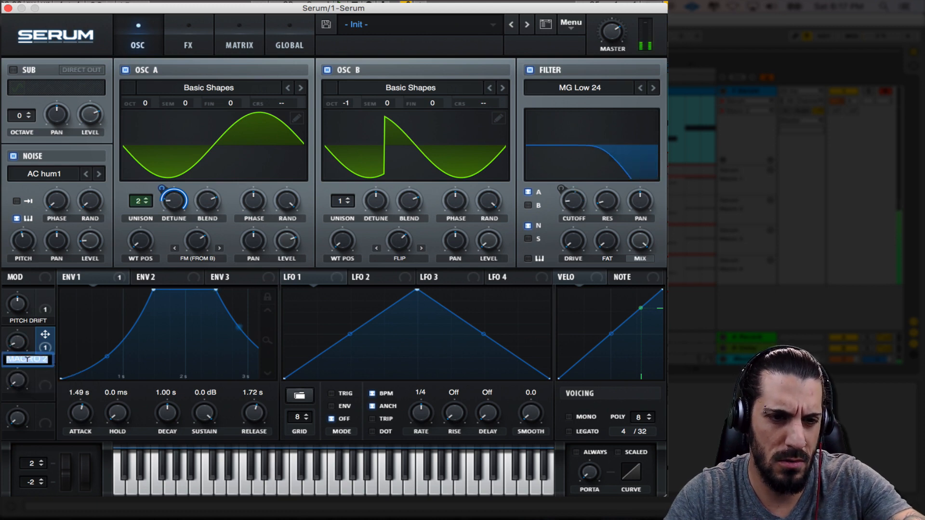
pyautogui.write('Flutter')
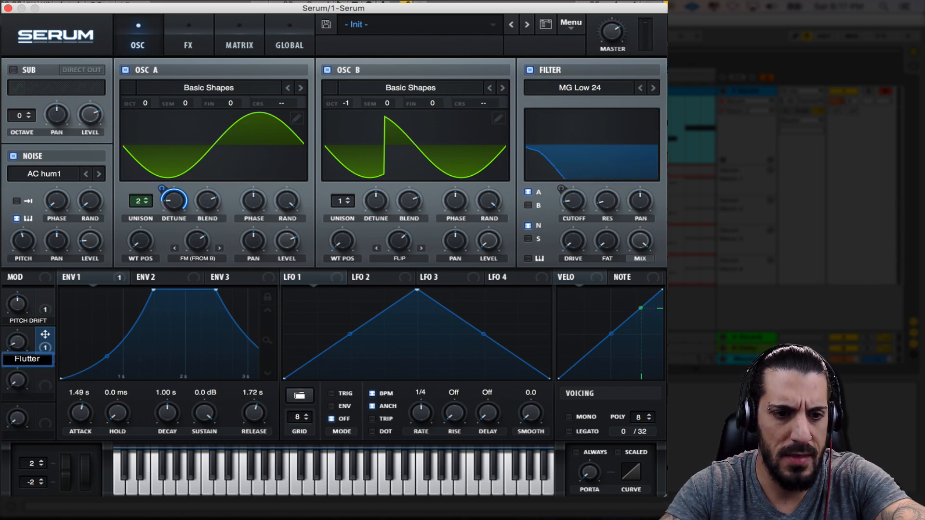
pyautogui.press('Return')
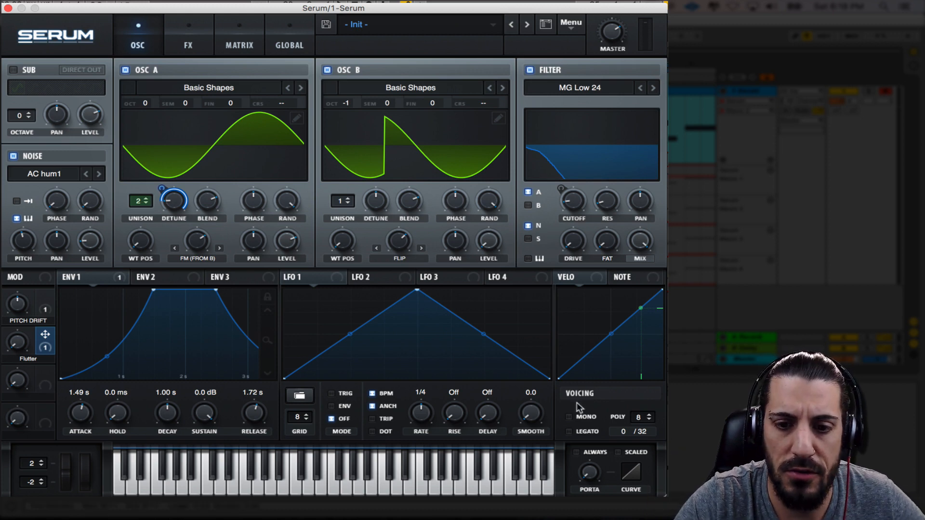
# Switch the voicing to Mono and lower oscillator A's FM amount below halfway during playback, trying the Pitch Drift macro
pyautogui.click(570, 417)
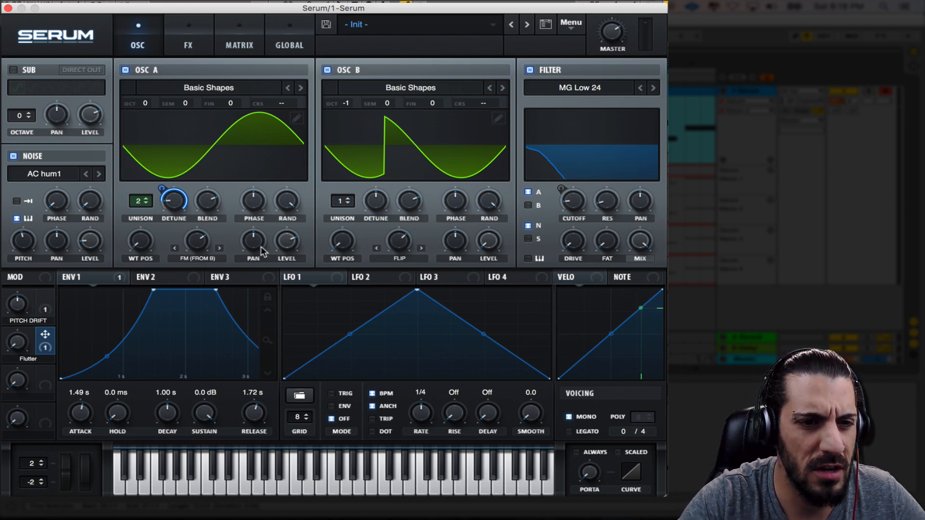
pyautogui.press('space')
pyautogui.click(196, 246)
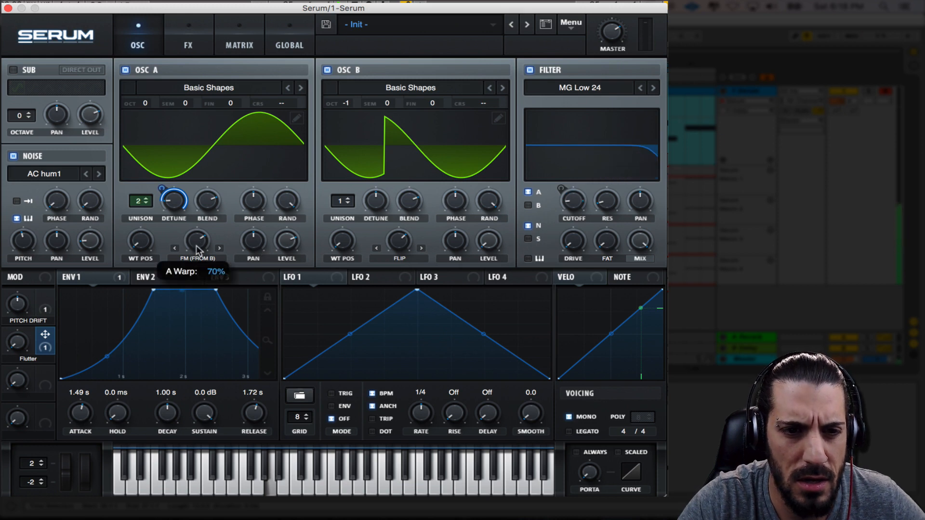
pyautogui.moveTo(195, 245); pyautogui.dragTo(215, 311)
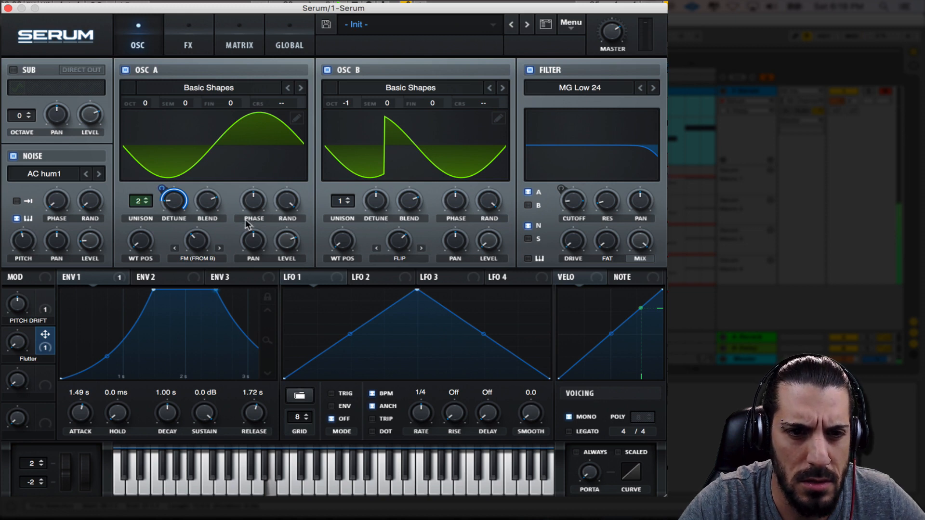
pyautogui.moveTo(18, 305)
pyautogui.mouseDown()
pyautogui.moveTo(33, 368)
pyautogui.moveTo(20, 266)
pyautogui.moveTo(26, 313)
pyautogui.mouseUp()
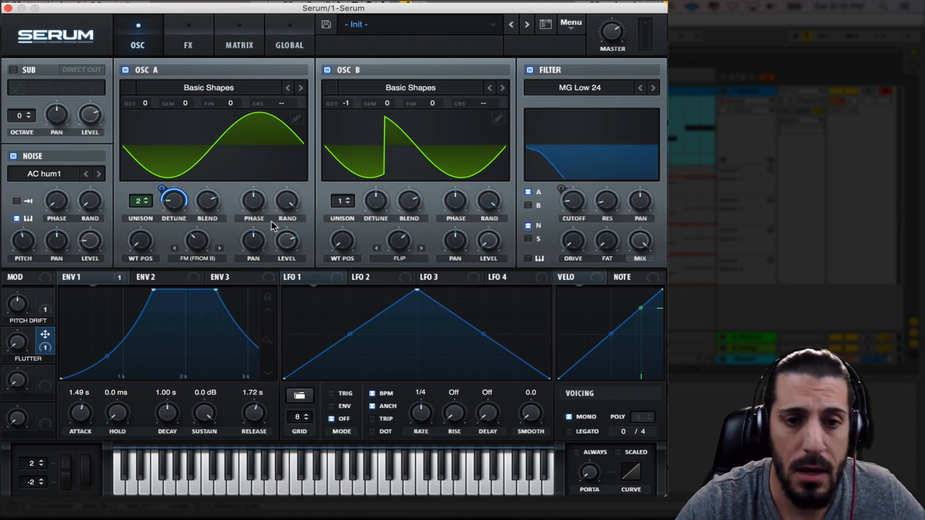
# Enable the Hyper/Dimension effect, sweep the Dimension size back to about its centre and set the Dimension mix to a low amount
pyautogui.click(189, 39)
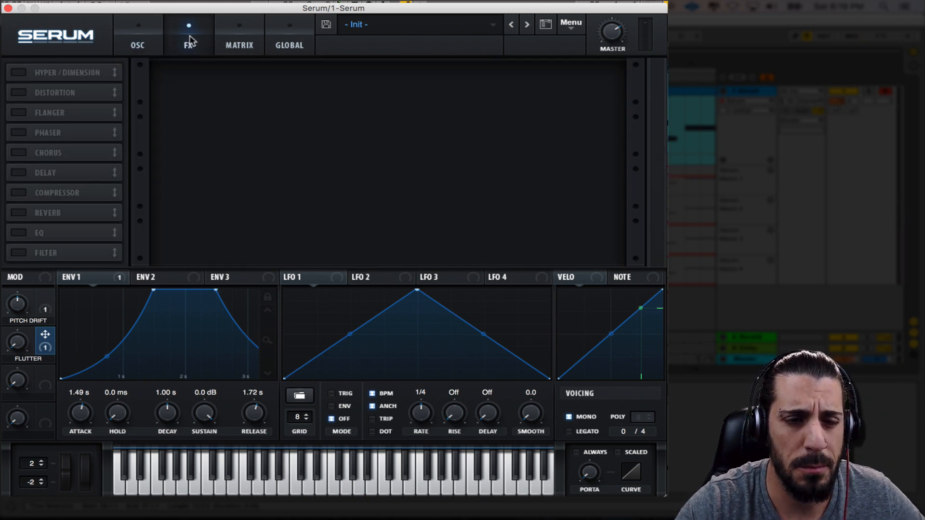
pyautogui.click(19, 74)
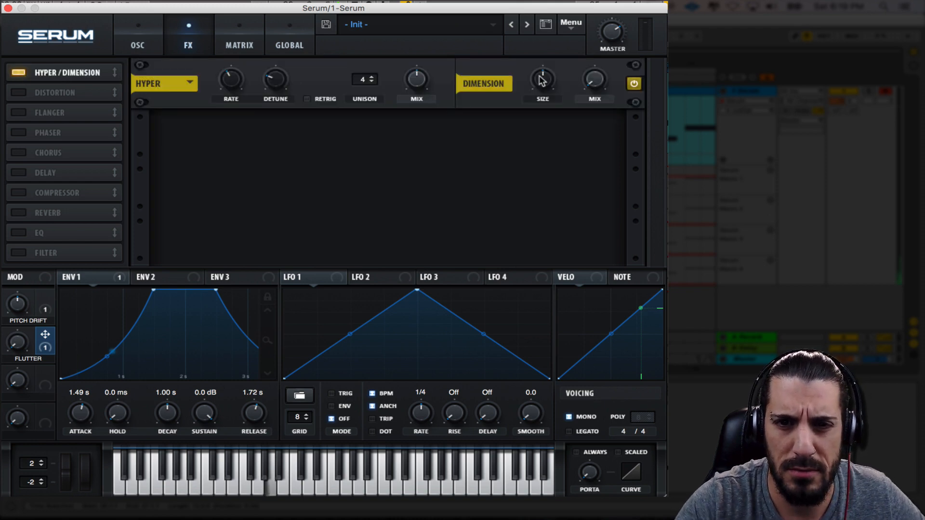
pyautogui.moveTo(543, 79); pyautogui.dragTo(551, 153)
pyautogui.moveTo(595, 82); pyautogui.dragTo(584, 13)
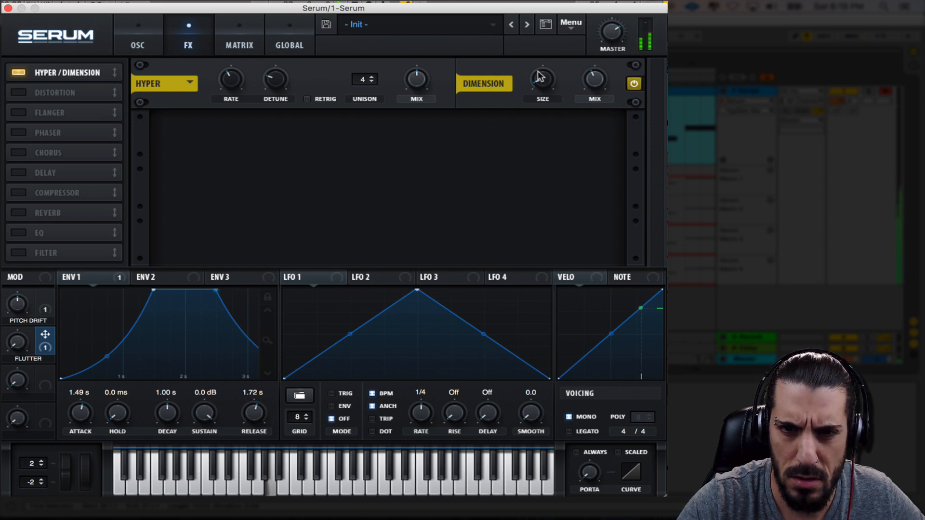
pyautogui.moveTo(540, 76); pyautogui.dragTo(545, 24)
pyautogui.moveTo(594, 80); pyautogui.dragTo(594, 124)
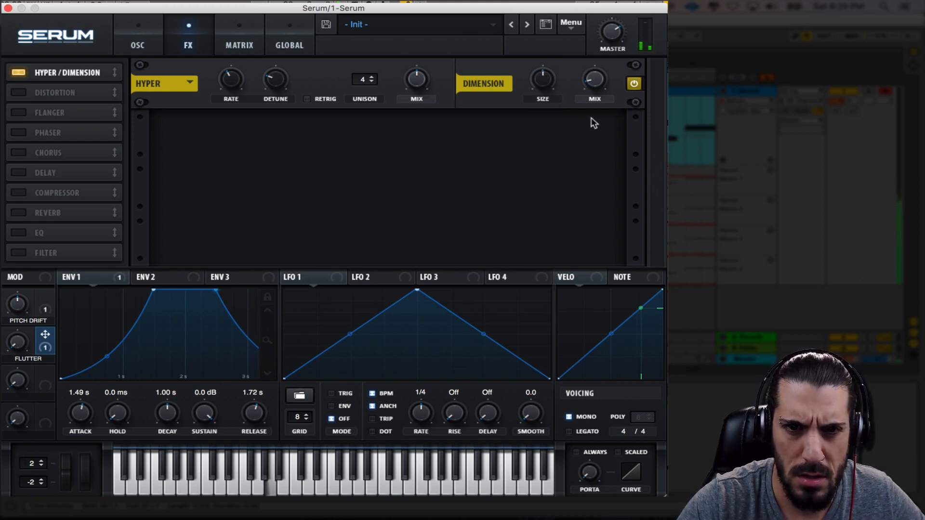
# Lower the Hyper rate, raise its detune moderately, and set the Hyper mix to just over half during playback
pyautogui.click(411, 82)
pyautogui.moveTo(406, 34); pyautogui.dragTo(368, 50)
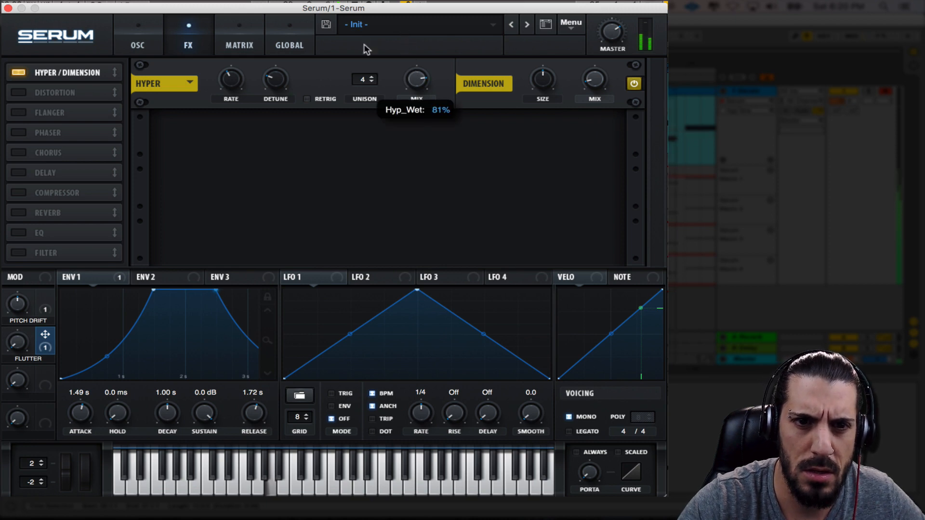
pyautogui.moveTo(233, 85); pyautogui.dragTo(243, 120)
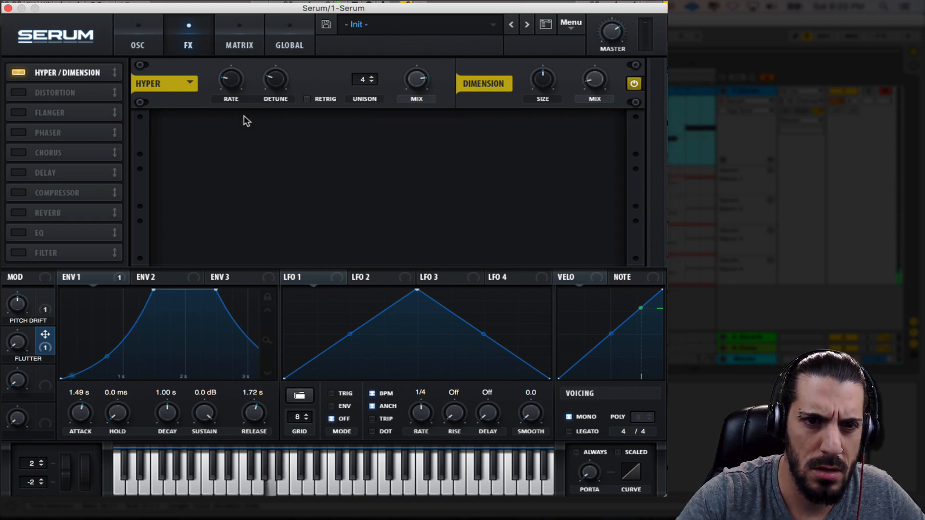
pyautogui.click(278, 76)
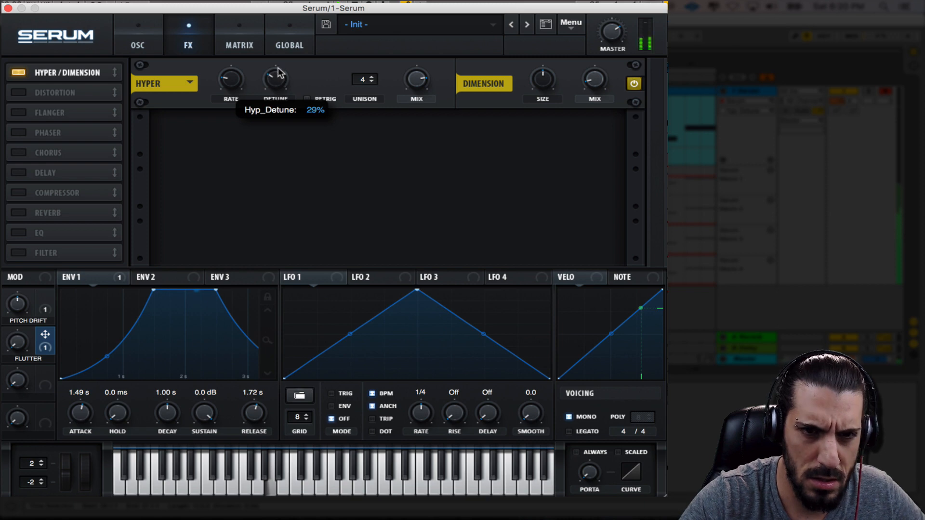
pyautogui.moveTo(278, 76); pyautogui.dragTo(277, 63)
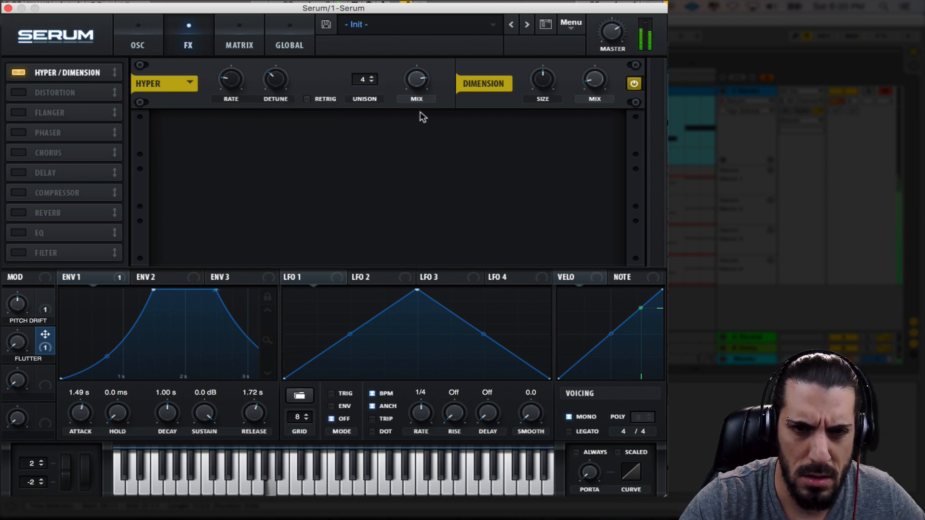
pyautogui.moveTo(417, 80); pyautogui.dragTo(436, 137)
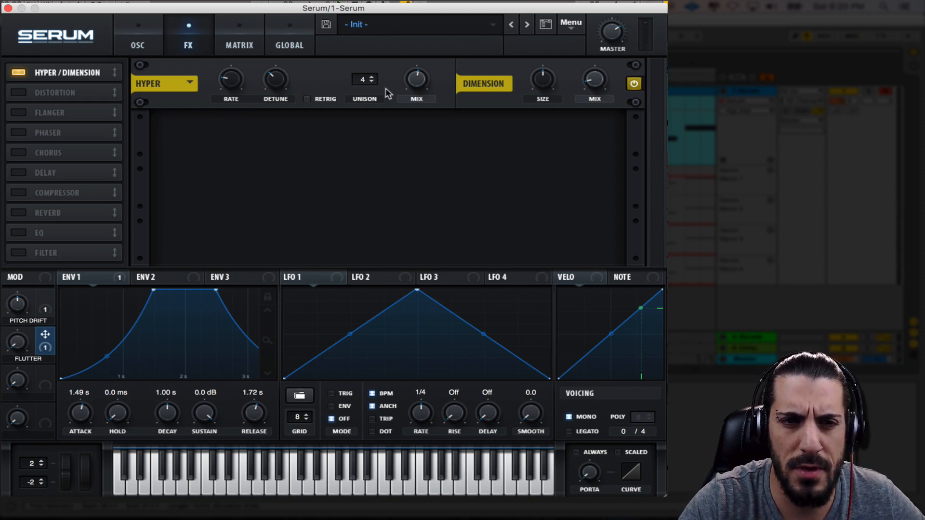
# Enable the Chorus effect directly after Hyper/Dimension and bring both delays and the feedback down to their minimum
pyautogui.click(20, 152)
pyautogui.moveTo(56, 153); pyautogui.dragTo(56, 96)
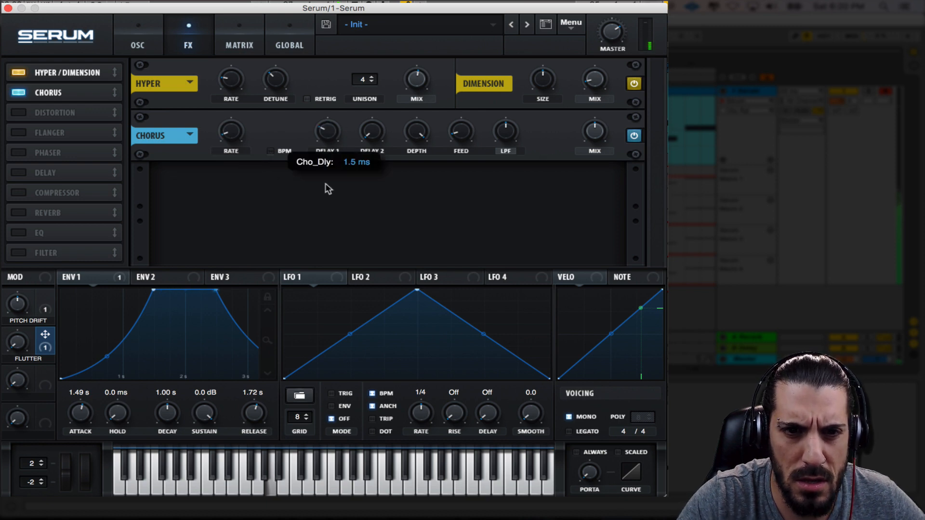
pyautogui.moveTo(510, 136)
pyautogui.moveTo(510, 137); pyautogui.dragTo(469, 139)
pyautogui.moveTo(450, 91); pyautogui.dragTo(464, 190)
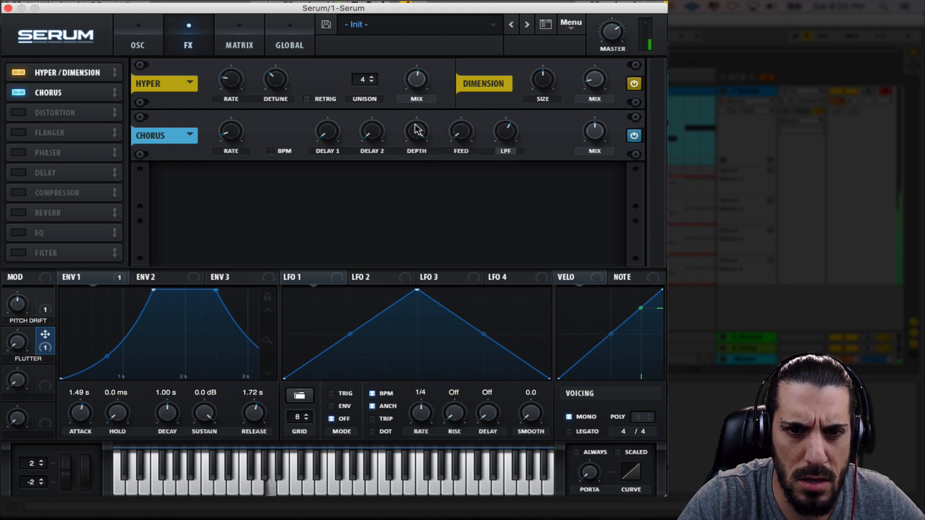
# Reduce the Chorus depth slightly, return its low-pass filter to about centre, and lower its mix below half
pyautogui.moveTo(417, 130); pyautogui.dragTo(427, 174)
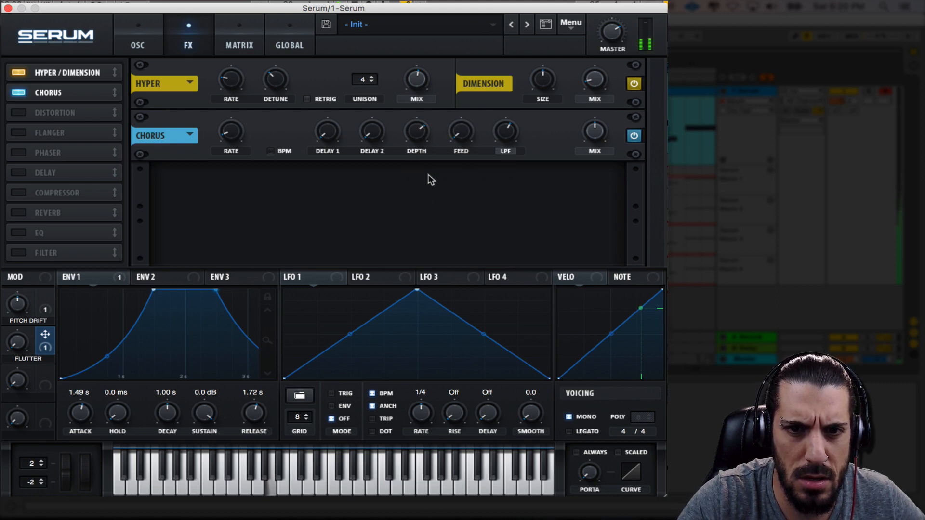
pyautogui.moveTo(493, 131); pyautogui.dragTo(432, 144)
pyautogui.moveTo(415, 135)
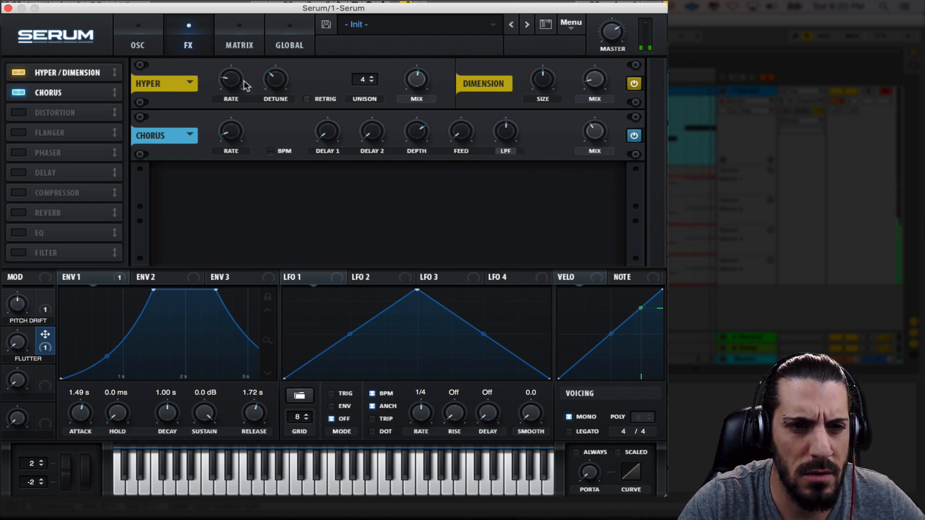
# Enable the Compressor in multiband mode, raise its gain slightly, and adjust the low band
pyautogui.click(19, 193)
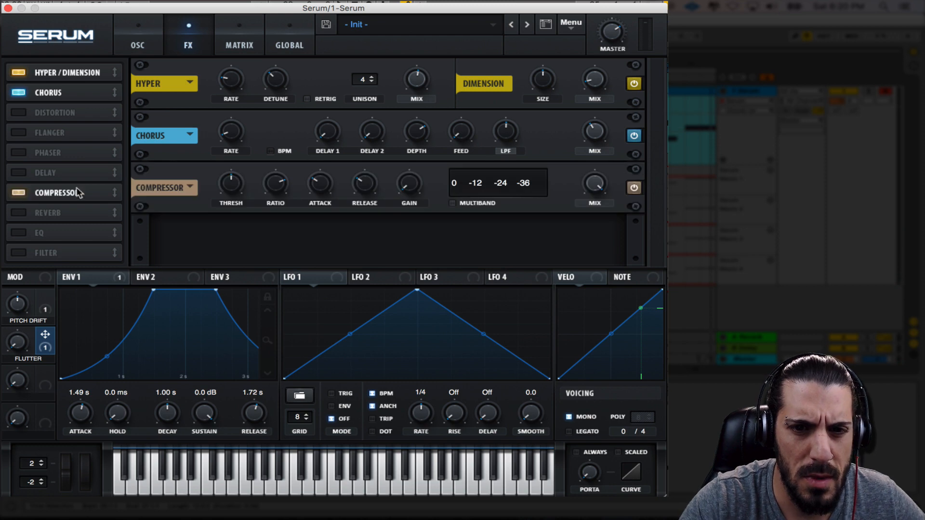
pyautogui.click(463, 207)
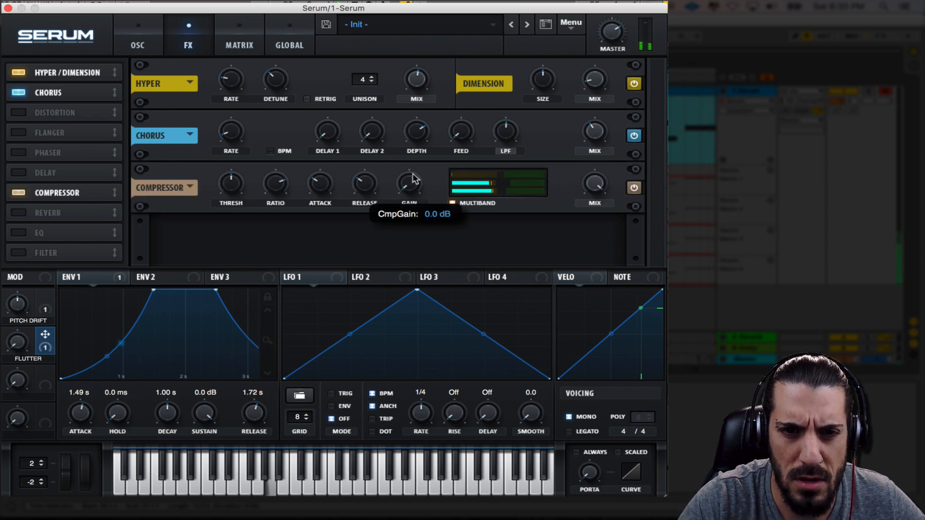
pyautogui.moveTo(503, 190)
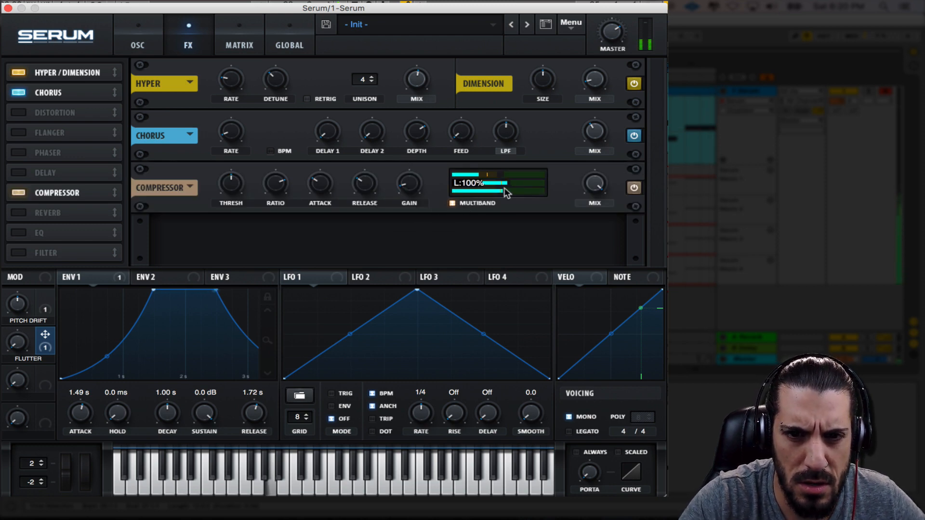
pyautogui.moveTo(506, 196); pyautogui.dragTo(488, 197)
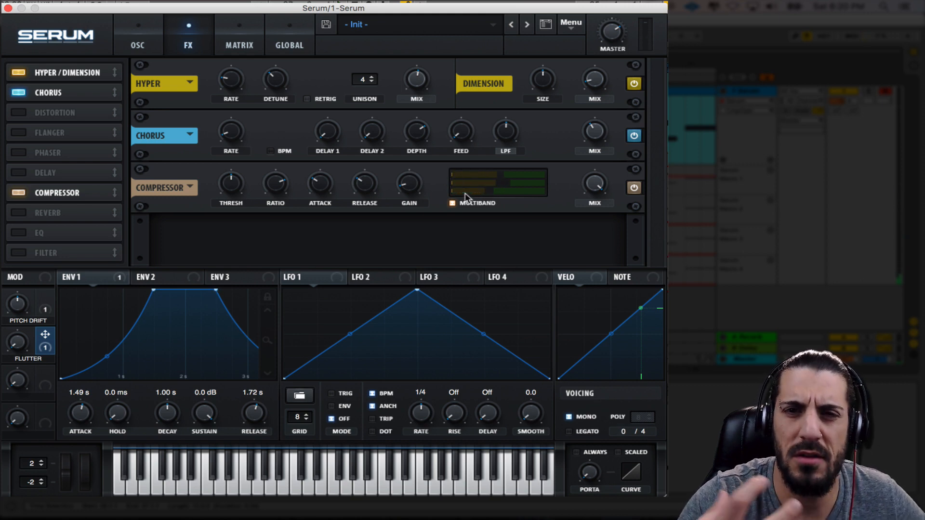
# Fine-tune the noise oscillator's level slightly during playback
pyautogui.click(144, 45)
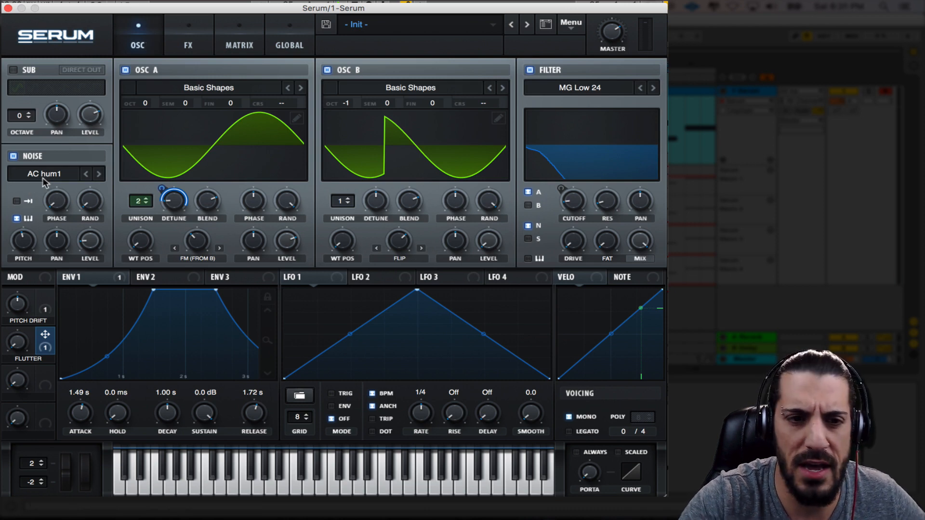
pyautogui.moveTo(95, 250)
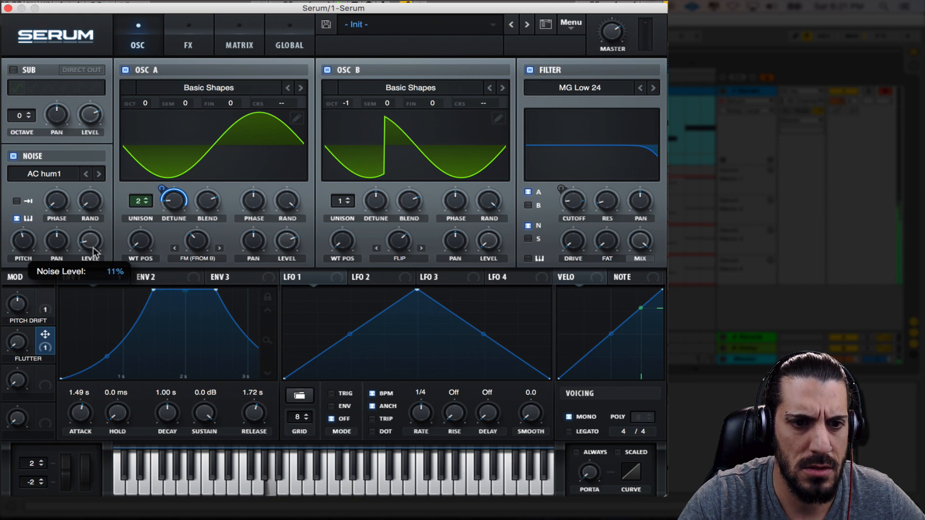
pyautogui.moveTo(93, 247); pyautogui.dragTo(94, 251)
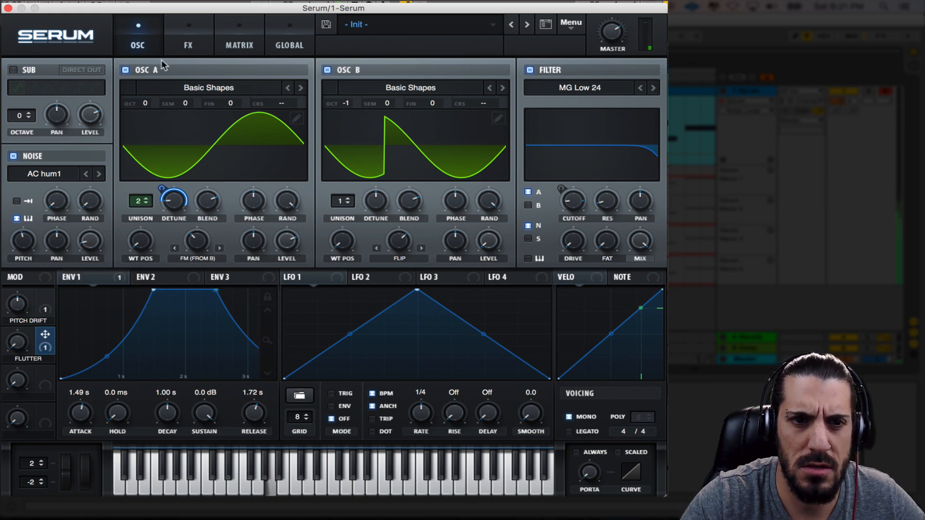
# Enable the Reverb effect in Hall mode, increase its size, shorten the decay, and raise the low cut slightly
pyautogui.click(188, 44)
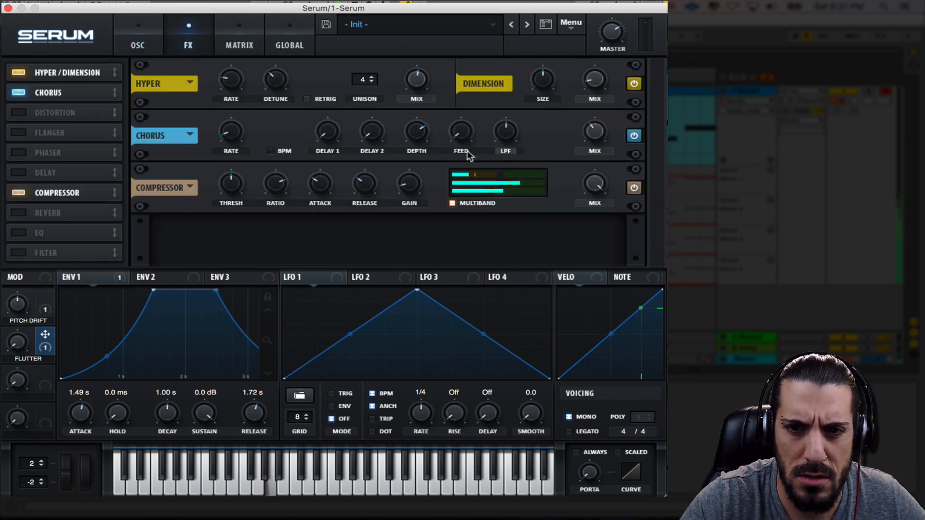
pyautogui.click(27, 213)
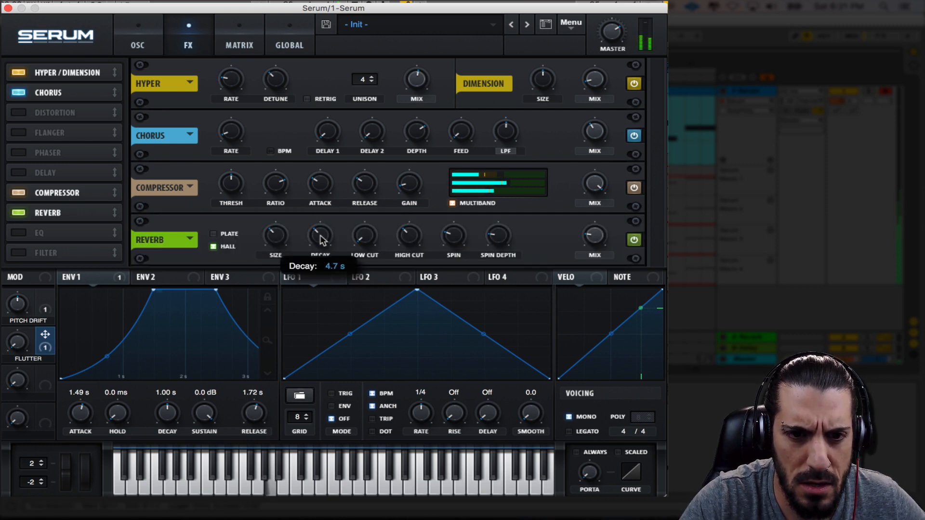
pyautogui.moveTo(275, 233); pyautogui.dragTo(317, 263)
pyautogui.moveTo(366, 241); pyautogui.dragTo(360, 221)
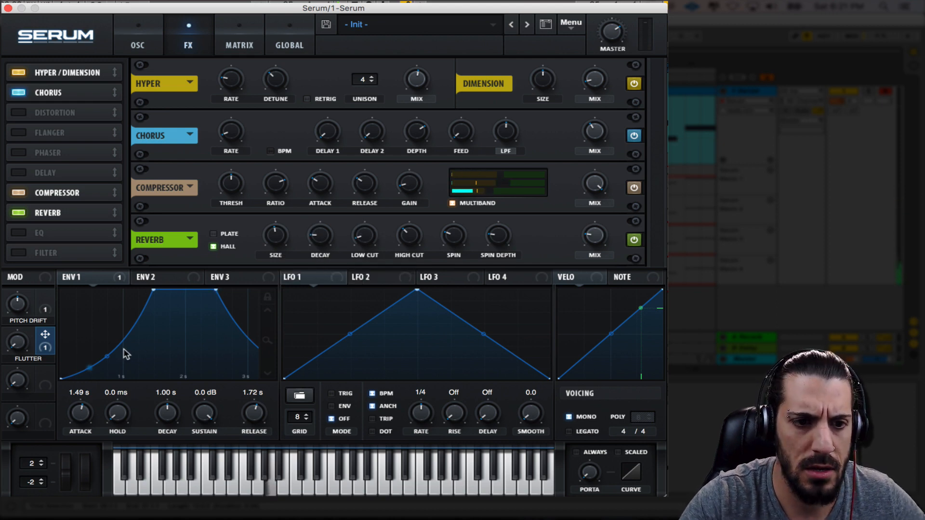
# Try the Pitch Drift macro through the reverb, returning it to centre, and raise the reverb mix to below half
pyautogui.moveTo(19, 315); pyautogui.dragTo(18, 285)
pyautogui.moveTo(18, 253); pyautogui.dragTo(24, 312)
pyautogui.moveTo(588, 242); pyautogui.dragTo(589, 211)
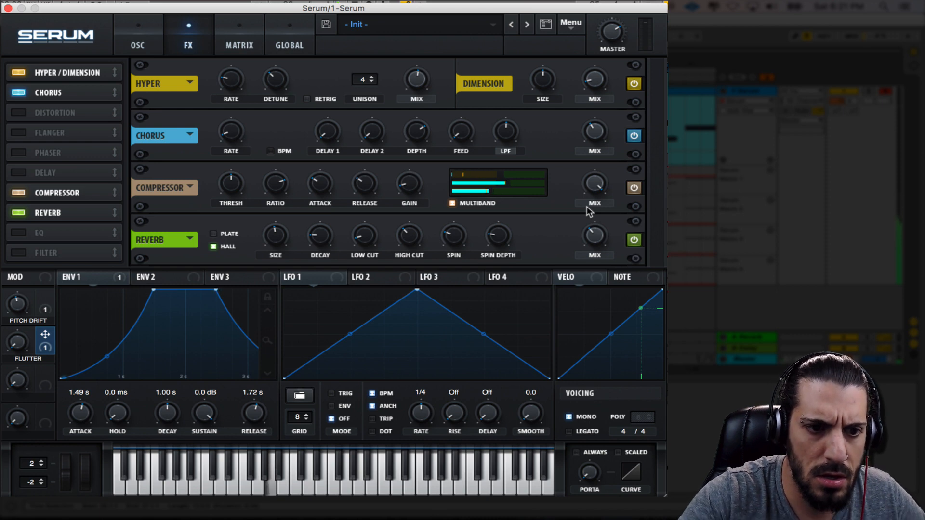
pyautogui.moveTo(17, 308)
pyautogui.mouseDown()
pyautogui.moveTo(21, 269)
pyautogui.moveTo(36, 356)
pyautogui.moveTo(28, 310)
pyautogui.mouseUp()
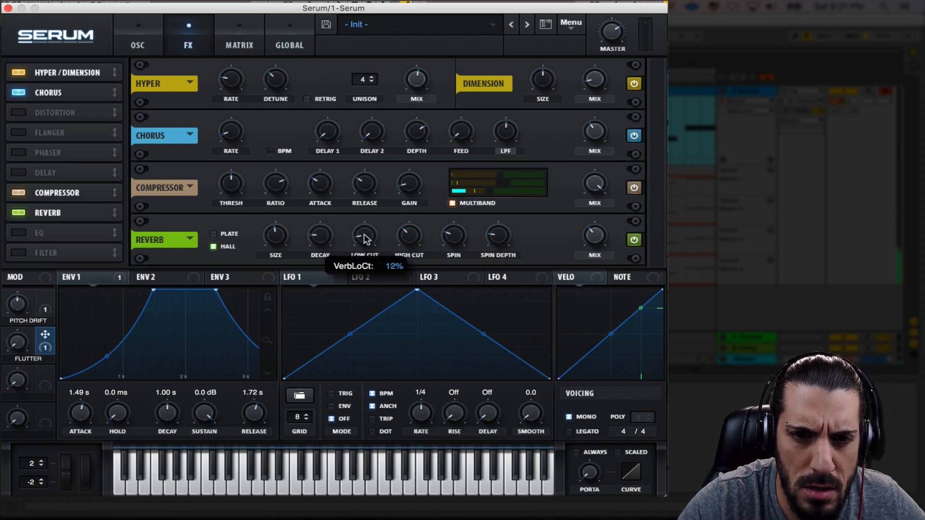
# Switch the reverb to Plate, raise its size to about 58%, and try the Pitch Drift macro, returning it to centre
pyautogui.click(213, 235)
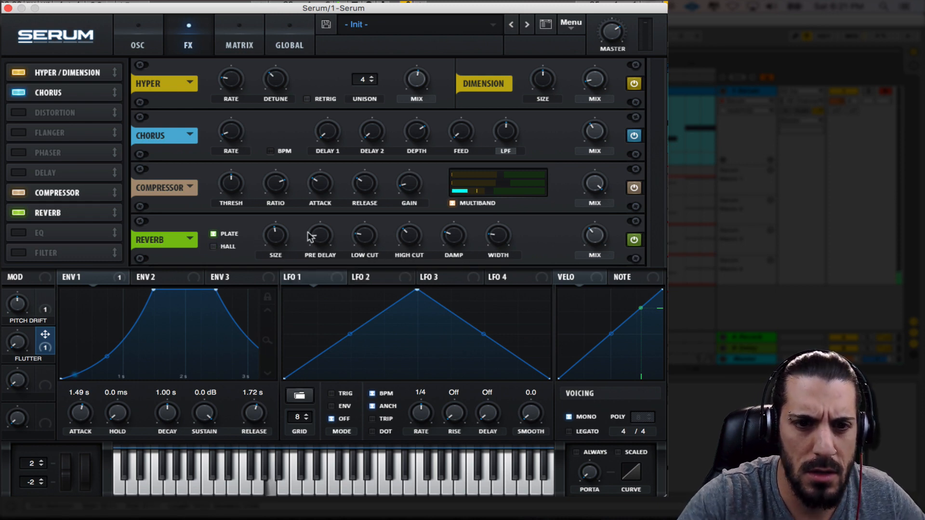
pyautogui.moveTo(281, 225)
pyautogui.moveTo(280, 220); pyautogui.dragTo(280, 221)
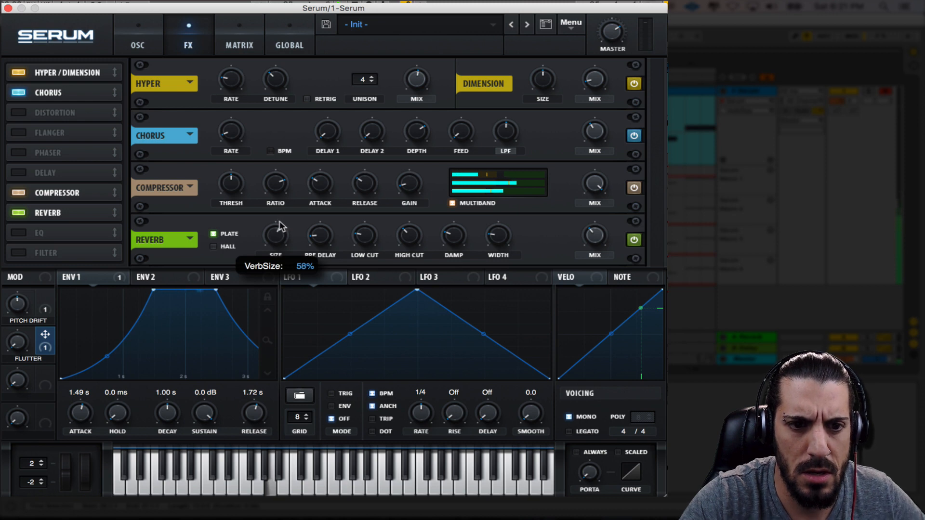
pyautogui.moveTo(13, 308)
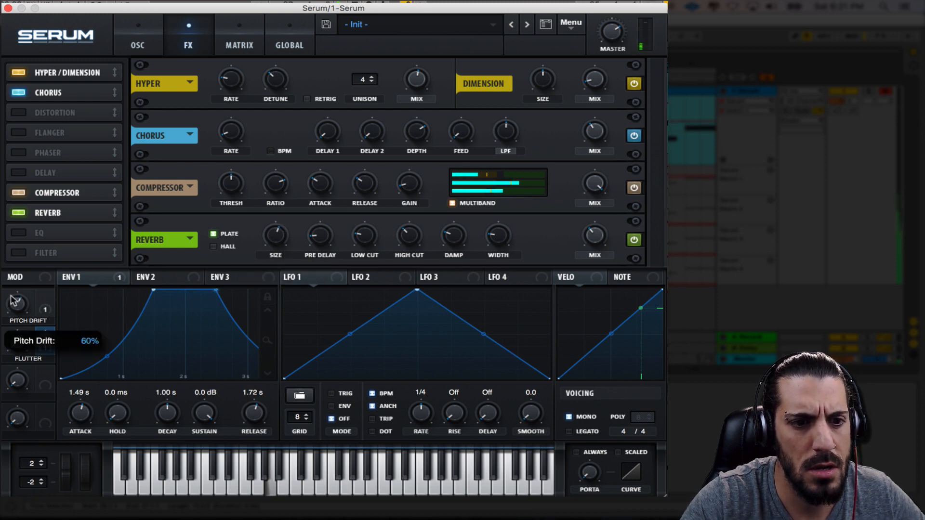
pyautogui.moveTo(14, 311); pyautogui.dragTo(18, 319)
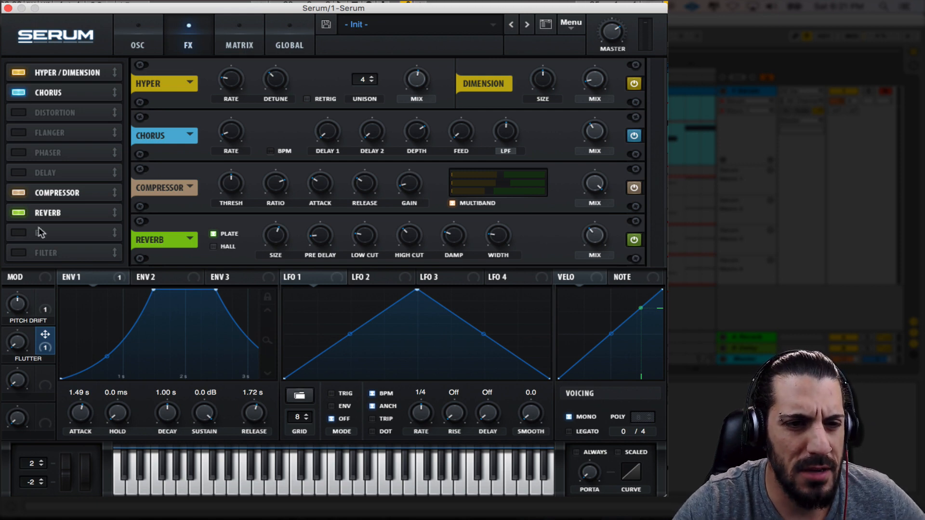
# Enable the FX Filter and set its type to Flg H6+ from the Flanges group
pyautogui.click(19, 253)
pyautogui.click(54, 254)
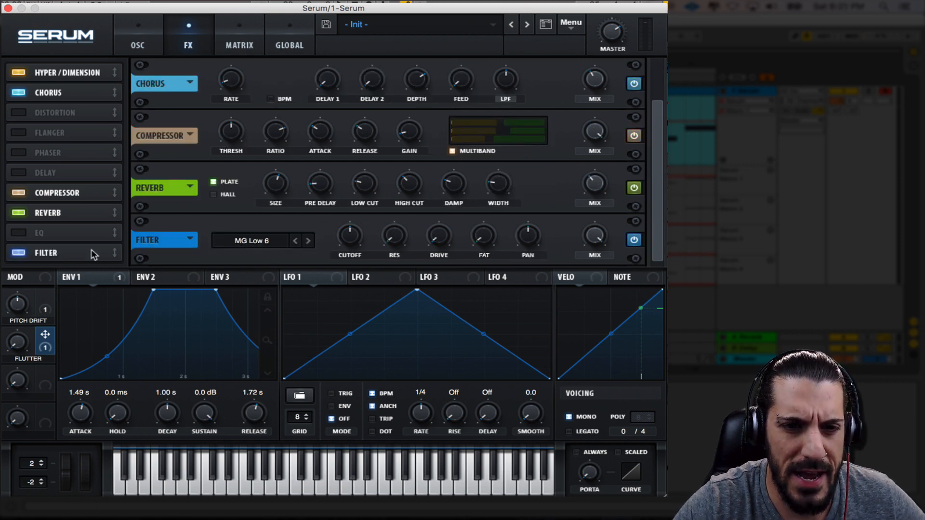
pyautogui.click(241, 242)
pyautogui.moveTo(266, 282)
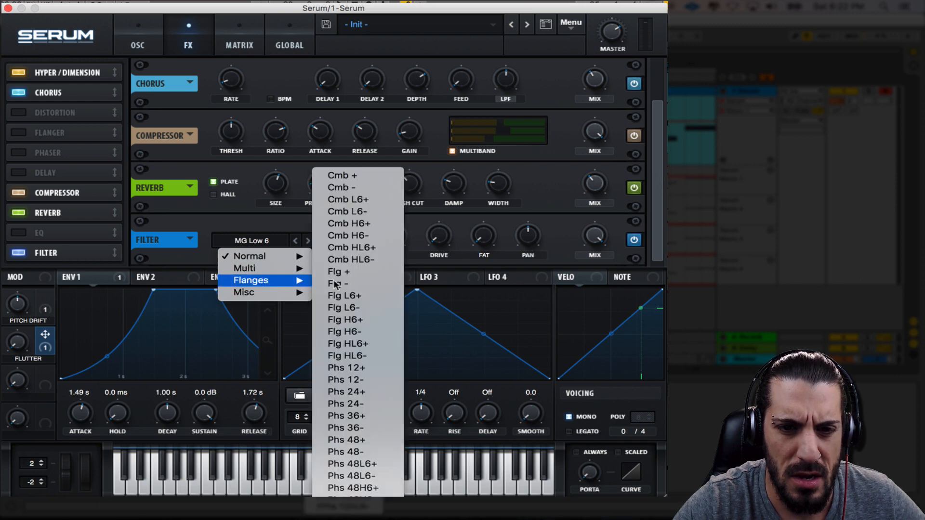
pyautogui.click(371, 322)
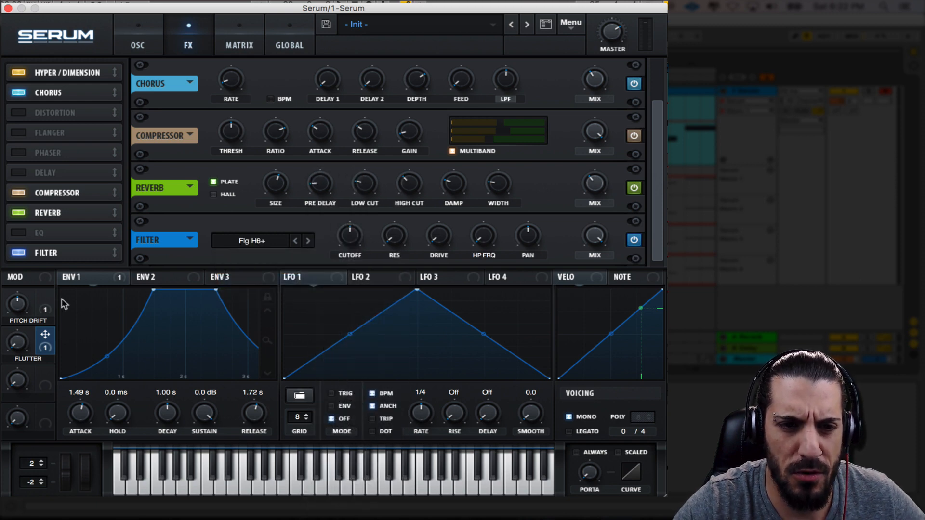
# Reorder the effects chain so the Compressor, Reverb and Filter directly follow the Chorus
pyautogui.moveTo(53, 194); pyautogui.dragTo(53, 127)
pyautogui.moveTo(52, 213)
pyautogui.mouseDown()
pyautogui.moveTo(51, 135)
pyautogui.moveTo(54, 203)
pyautogui.mouseUp()
pyautogui.moveTo(58, 249); pyautogui.dragTo(59, 144)
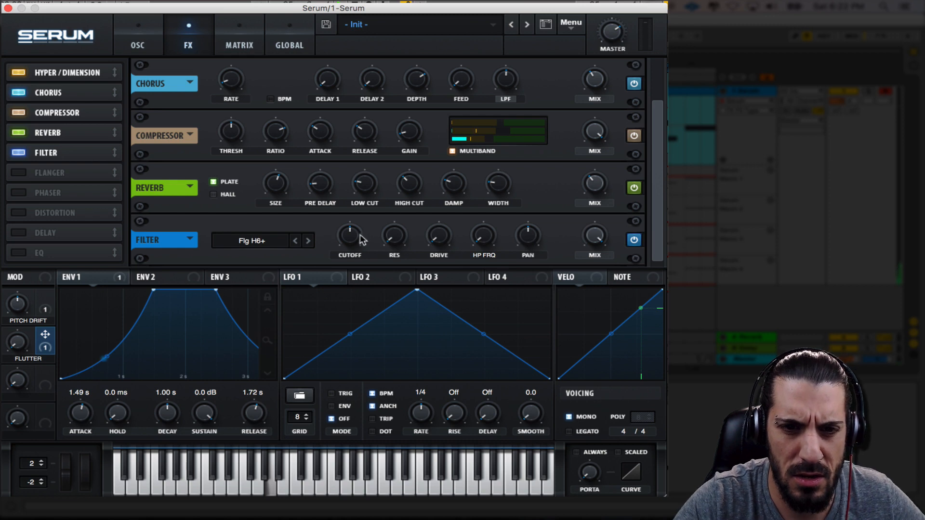
# Lower the FX filter's cutoff to near its low end, add a little drive, and set its mix to about half
pyautogui.moveTo(351, 239); pyautogui.dragTo(363, 309)
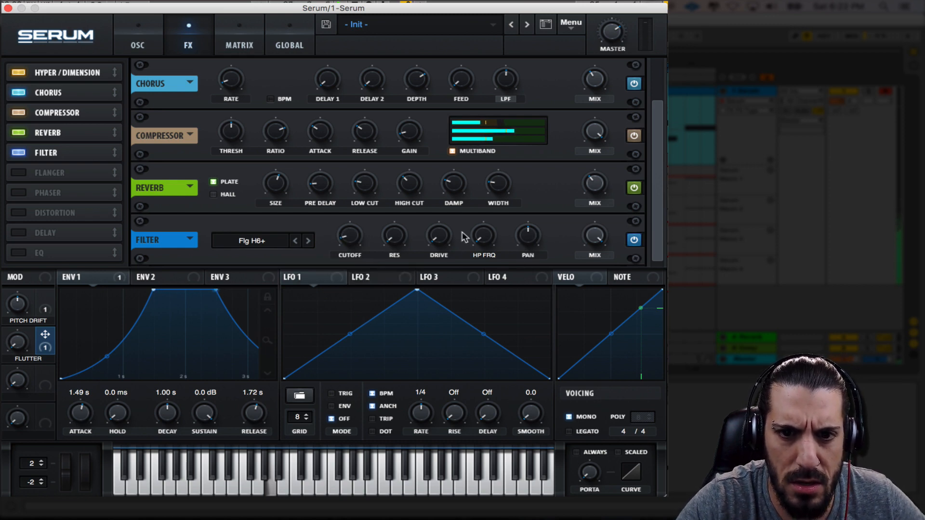
pyautogui.moveTo(437, 226)
pyautogui.moveTo(435, 221); pyautogui.dragTo(434, 217)
pyautogui.moveTo(492, 233); pyautogui.dragTo(483, 269)
pyautogui.moveTo(347, 234)
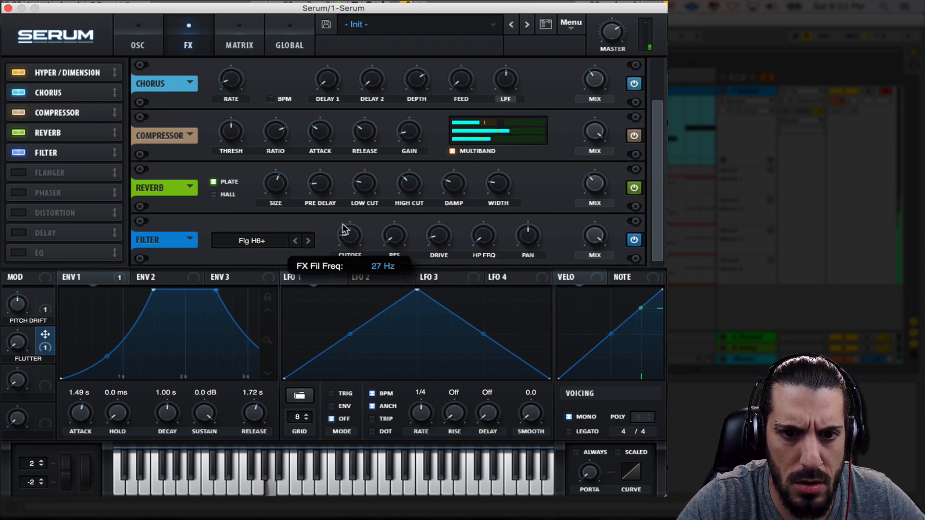
pyautogui.moveTo(344, 229); pyautogui.dragTo(343, 231)
pyautogui.moveTo(594, 246); pyautogui.dragTo(630, 354)
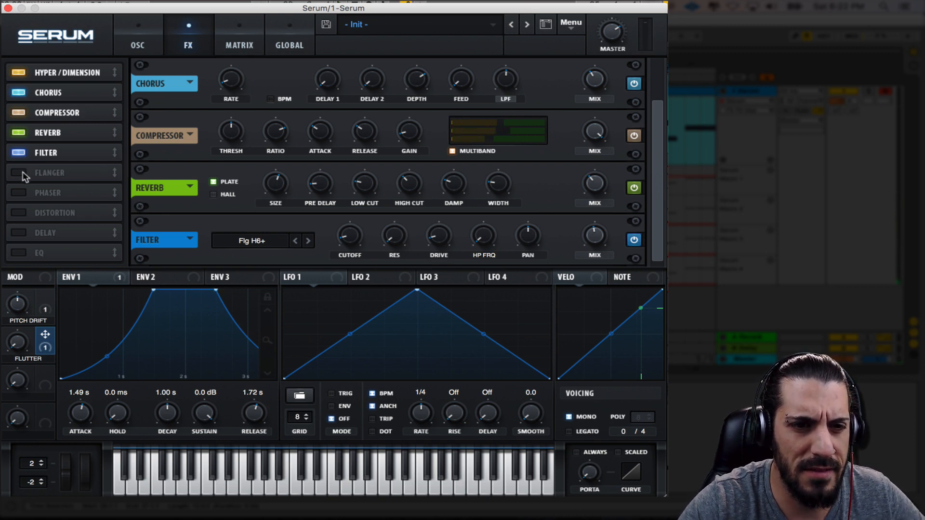
# Enable the EQ effect and switch its low band to a low-cut shape
pyautogui.click(28, 252)
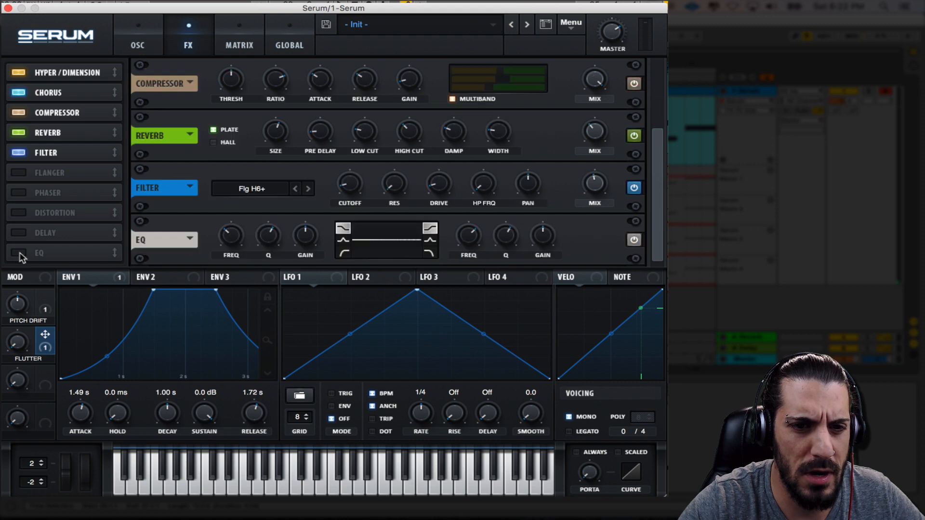
pyautogui.click(345, 253)
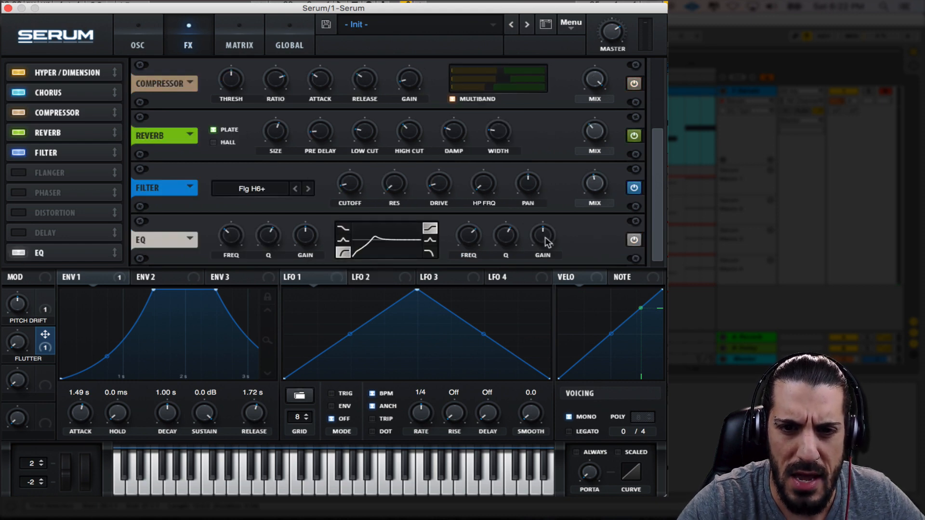
# Bend both slopes of LFO 1 outward to form a rounded dome-shaped curve
pyautogui.moveTo(350, 334); pyautogui.dragTo(348, 308)
pyautogui.moveTo(483, 334); pyautogui.dragTo(486, 319)
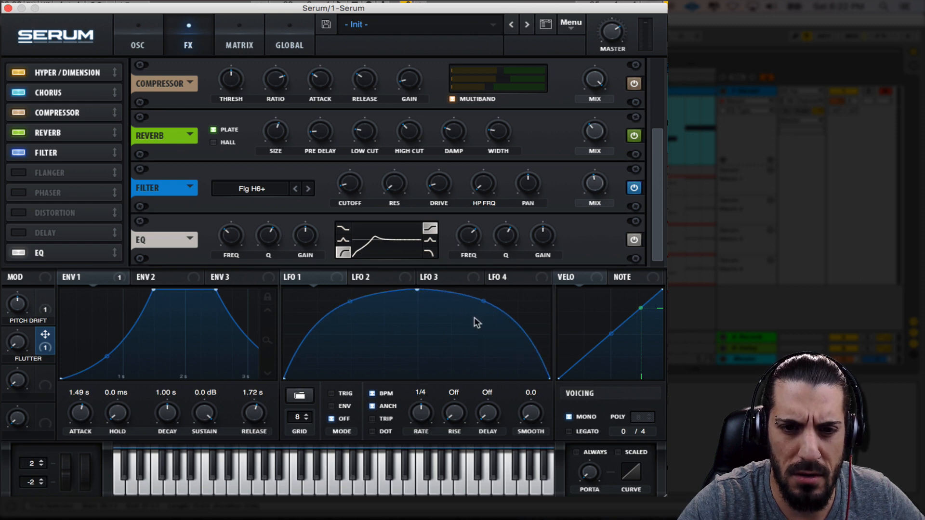
# Name the third macro "Stutter" and assign LFO 1 to the gain of the EQ's high band
pyautogui.doubleClick(25, 399)
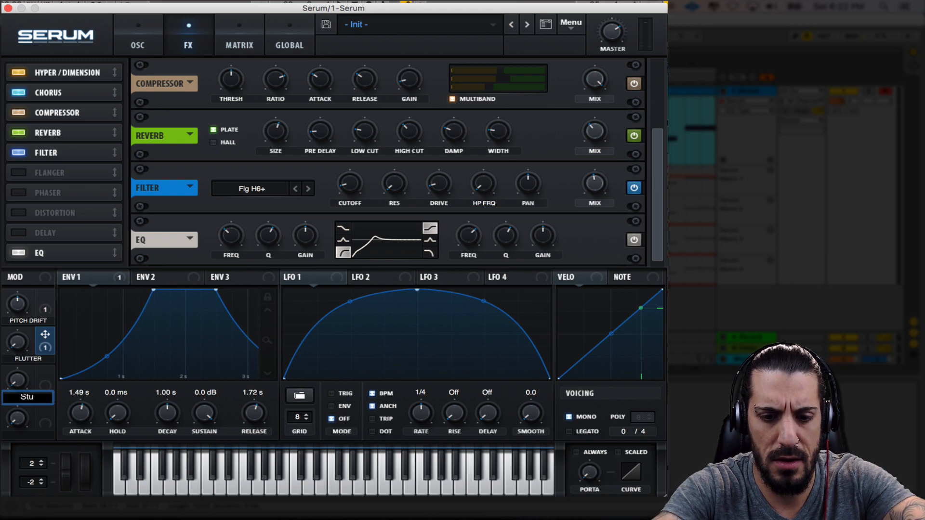
pyautogui.write('Stutter')
pyautogui.press('Return')
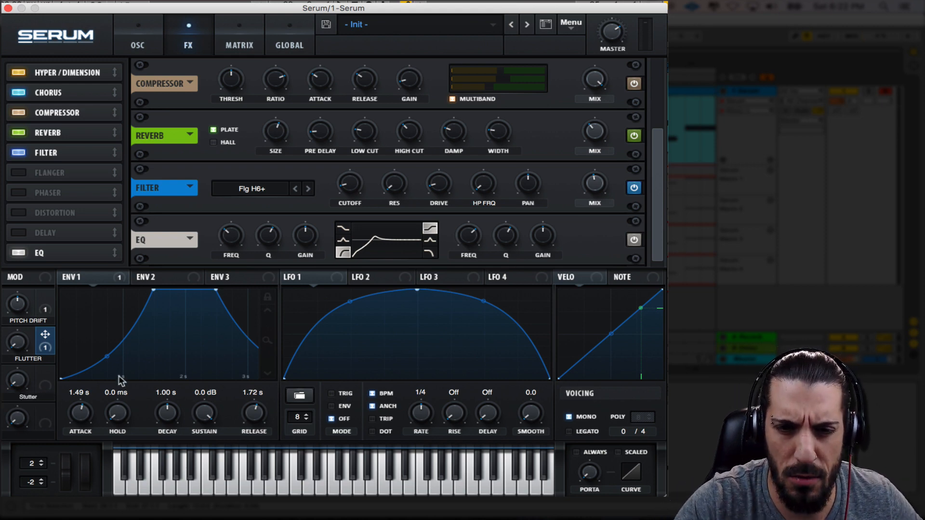
pyautogui.moveTo(335, 284); pyautogui.dragTo(546, 242)
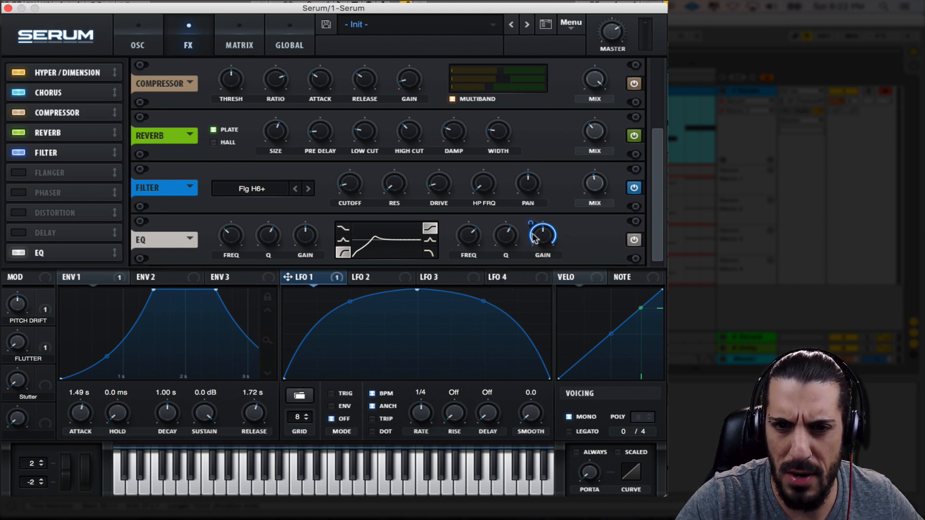
pyautogui.moveTo(529, 223)
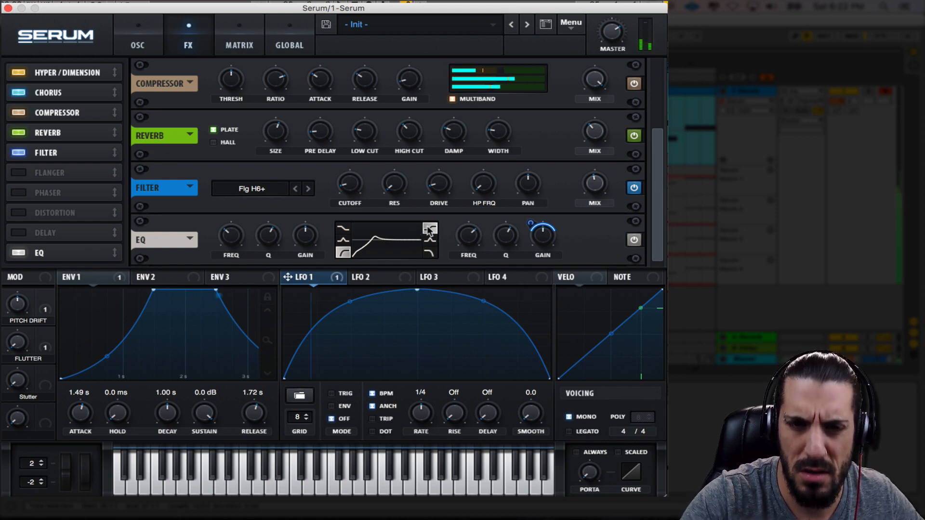
# Set LFO 1 to Trig mode at a 1/8 rate, and make Envelope 1's attack curve nearly straight
pyautogui.click(336, 394)
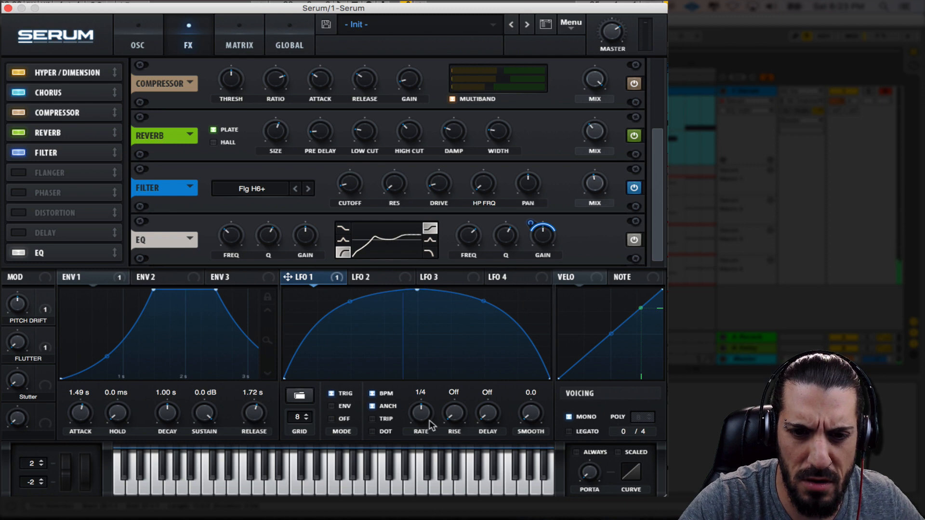
pyautogui.moveTo(430, 414); pyautogui.dragTo(432, 410)
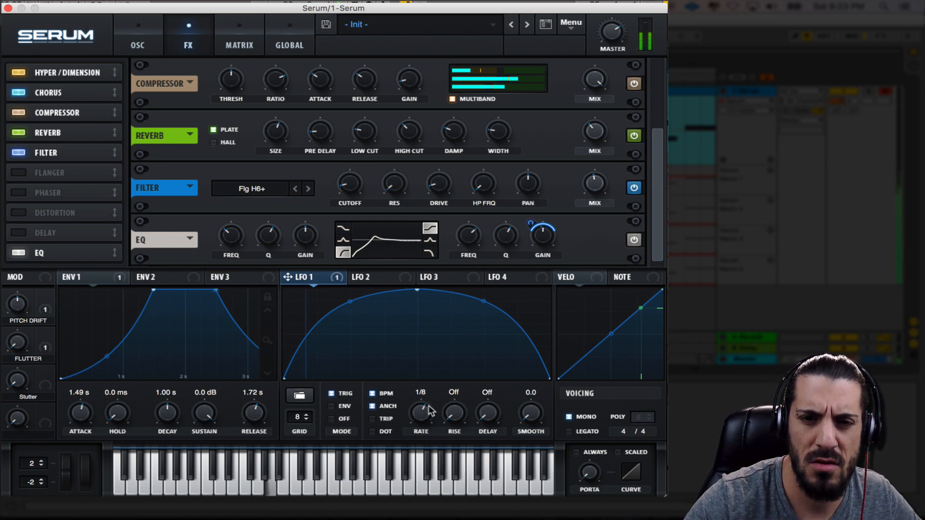
pyautogui.moveTo(107, 357); pyautogui.dragTo(107, 347)
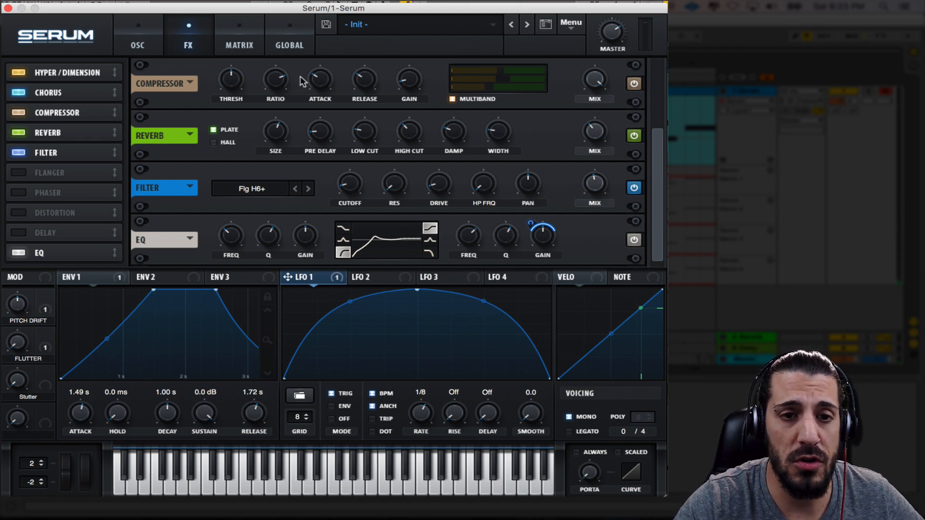
# Set Macro 3 as the auxiliary source of the LFO 1 to EQ VolH modulation, and turn the Stutter macro fully up
pyautogui.click(246, 40)
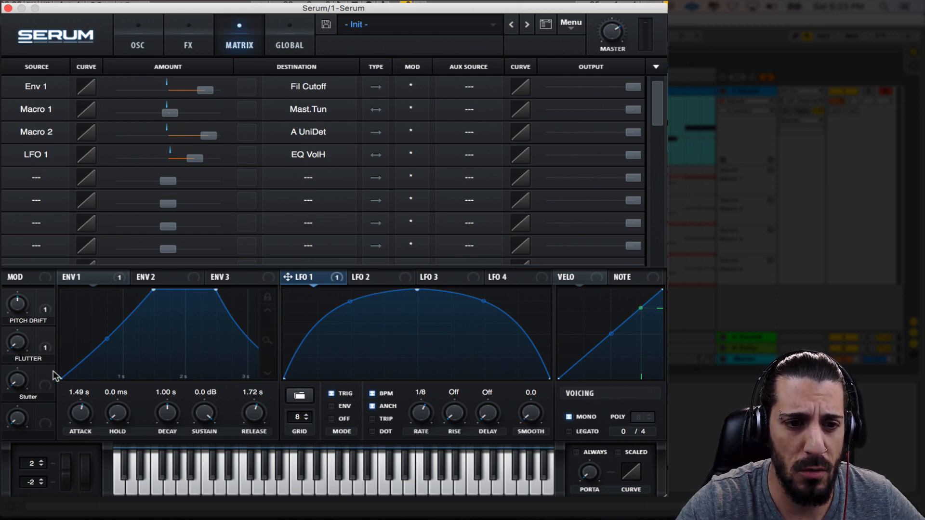
pyautogui.click(479, 155)
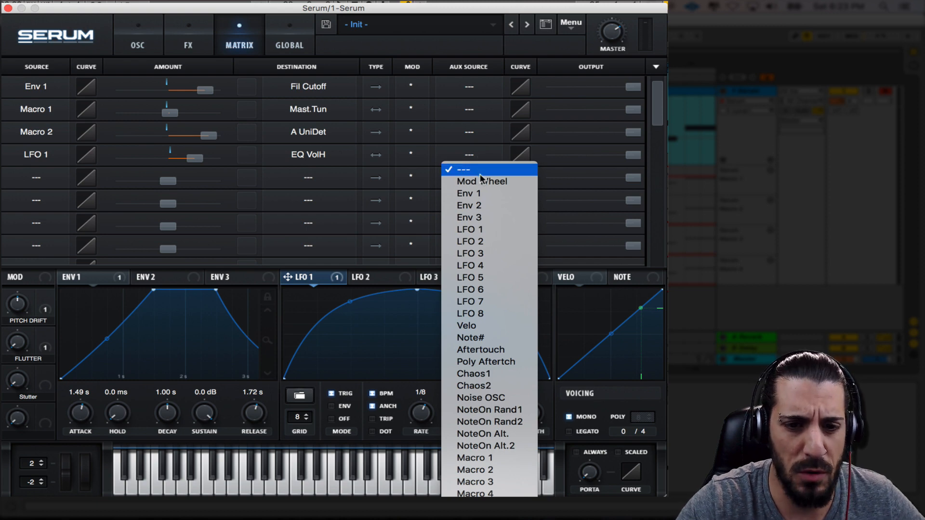
pyautogui.click(482, 483)
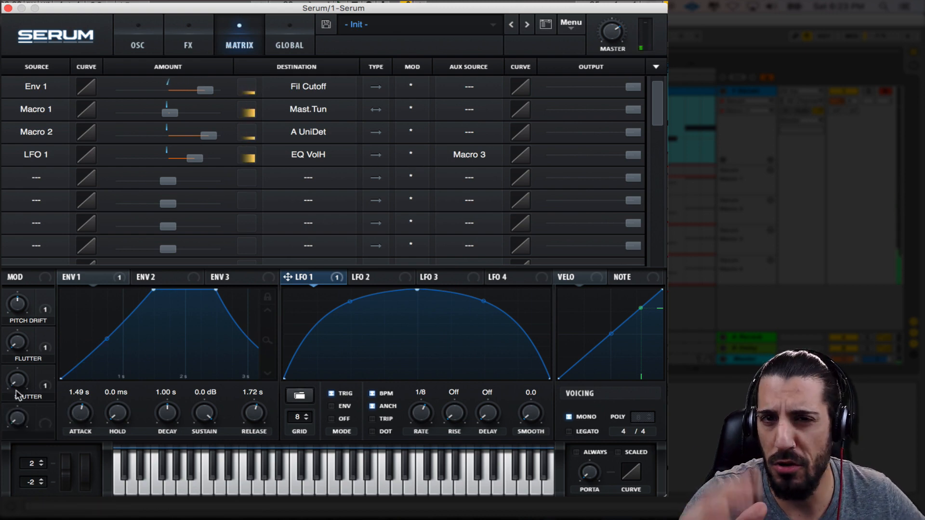
pyautogui.moveTo(18, 396); pyautogui.dragTo(60, 442)
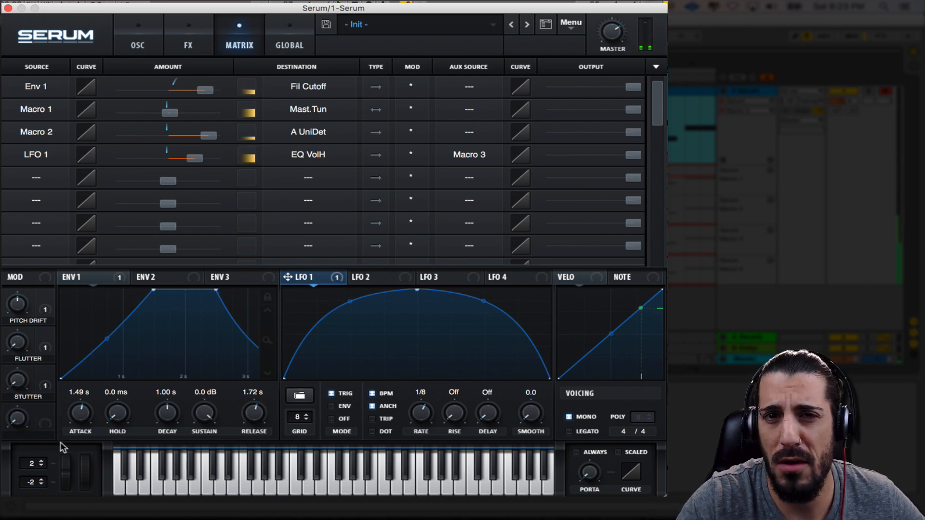
pyautogui.click(16, 388)
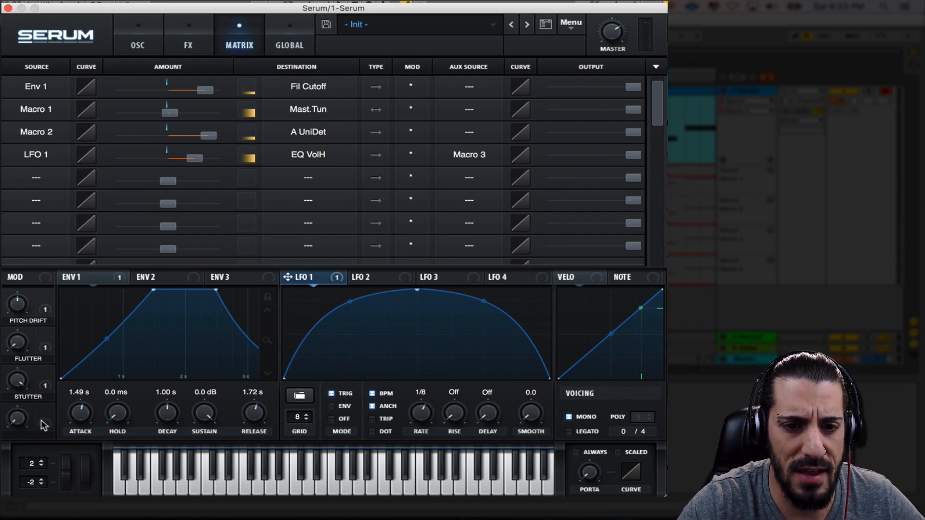
# Assign Macro 4 to LFO 1's rate with a small positive amount and name the macro "Speed"
pyautogui.moveTo(45, 410); pyautogui.dragTo(418, 431)
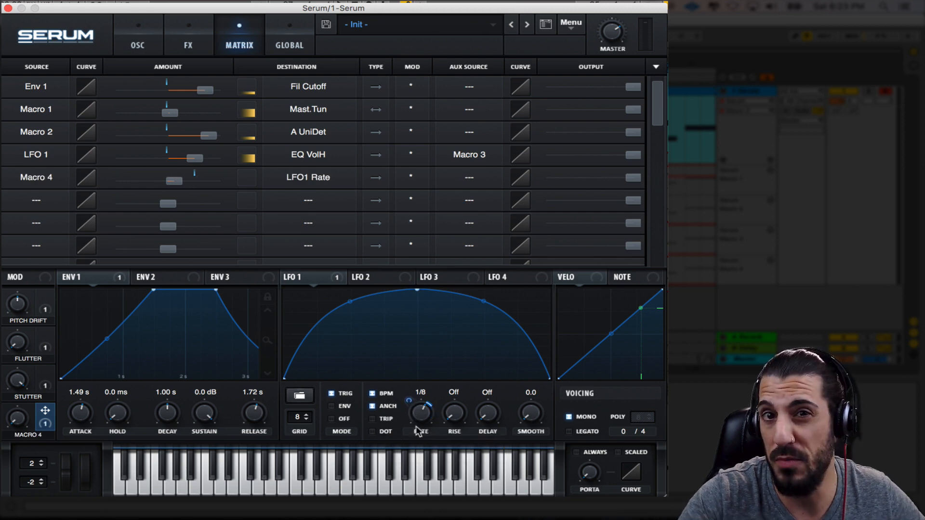
pyautogui.moveTo(16, 422); pyautogui.dragTo(16, 381)
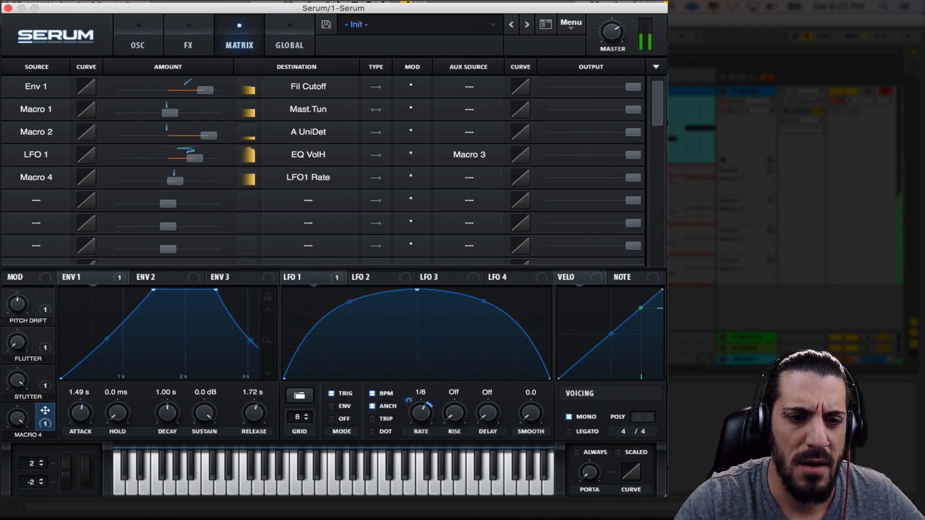
pyautogui.doubleClick(26, 435)
pyautogui.write('Spe')
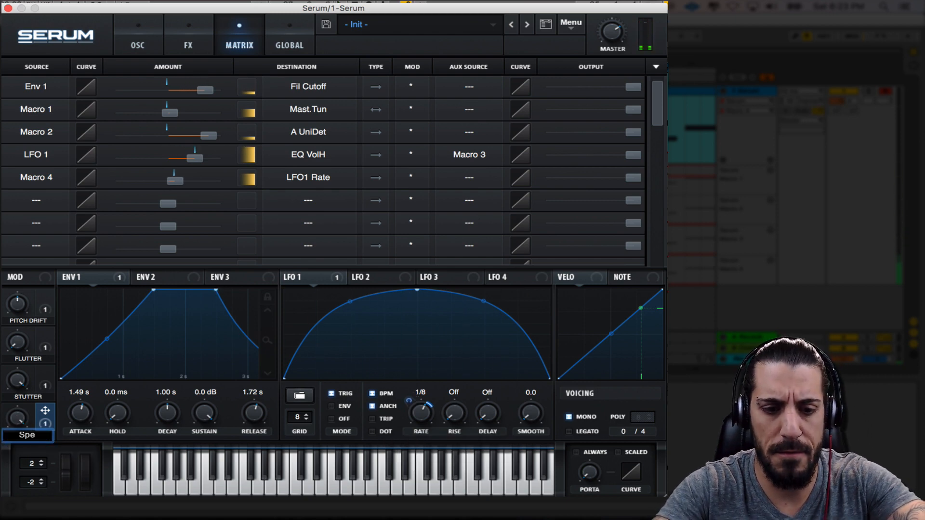
pyautogui.write('ed')
pyautogui.press('Return')
# Audition the Speed macro across its range while playing notes, and bring it back down to its minimum
pyautogui.moveTo(18, 413); pyautogui.dragTo(11, 354)
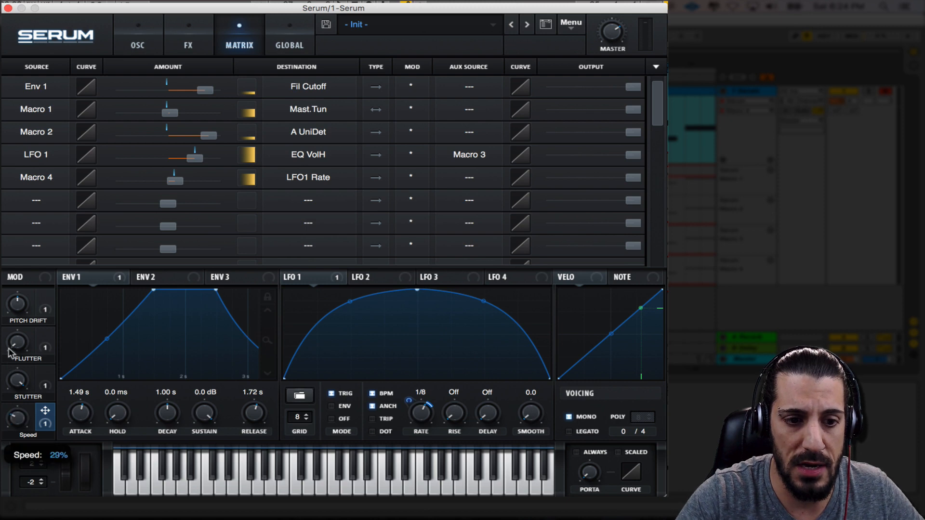
pyautogui.moveTo(19, 419); pyautogui.dragTo(17, 261)
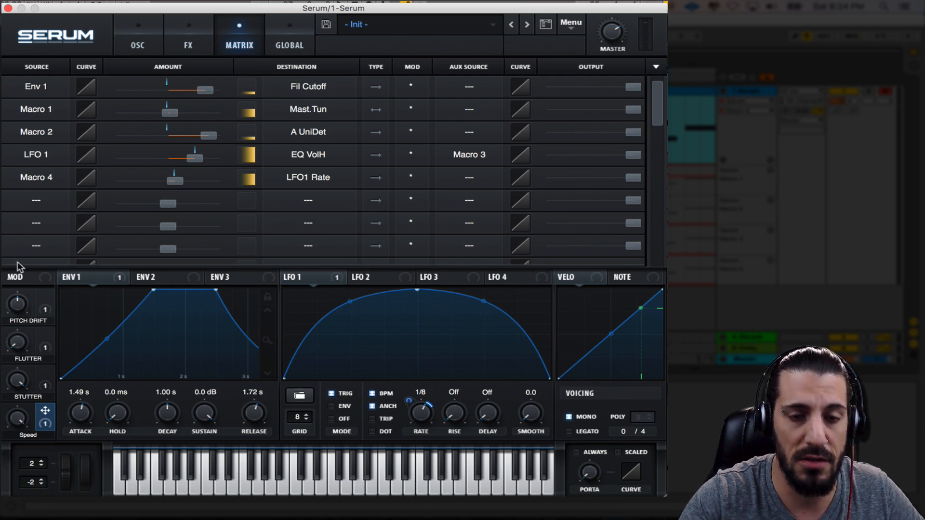
pyautogui.moveTo(21, 420); pyautogui.dragTo(13, 519)
pyautogui.press('space')
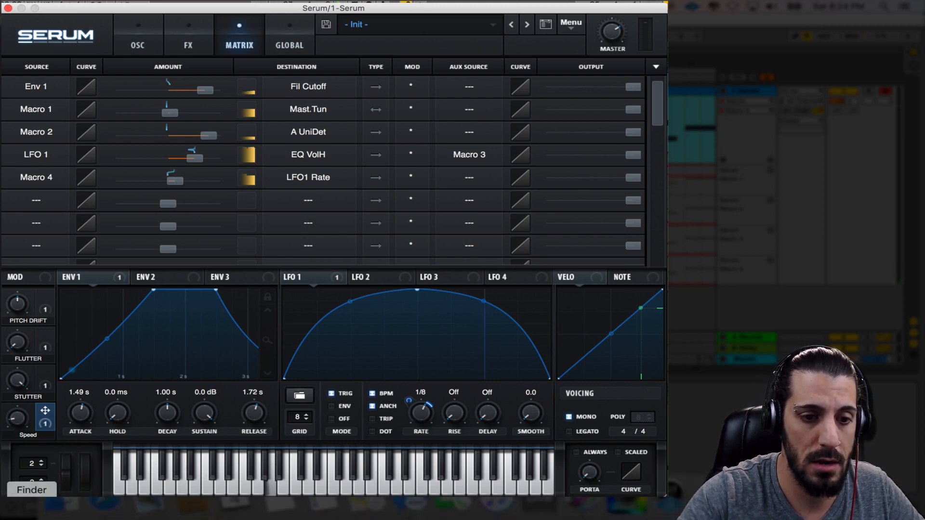
pyautogui.moveTo(17, 420); pyautogui.dragTo(54, 474)
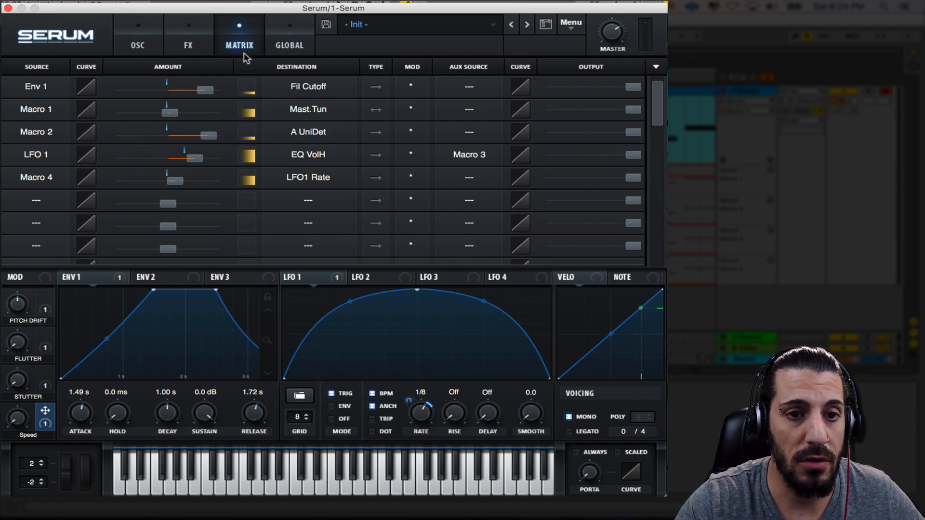
# Set oscillator A's unison width to 80 in the global settings, and move the Pitch Drift macro, ending at 51%
pyautogui.click(150, 46)
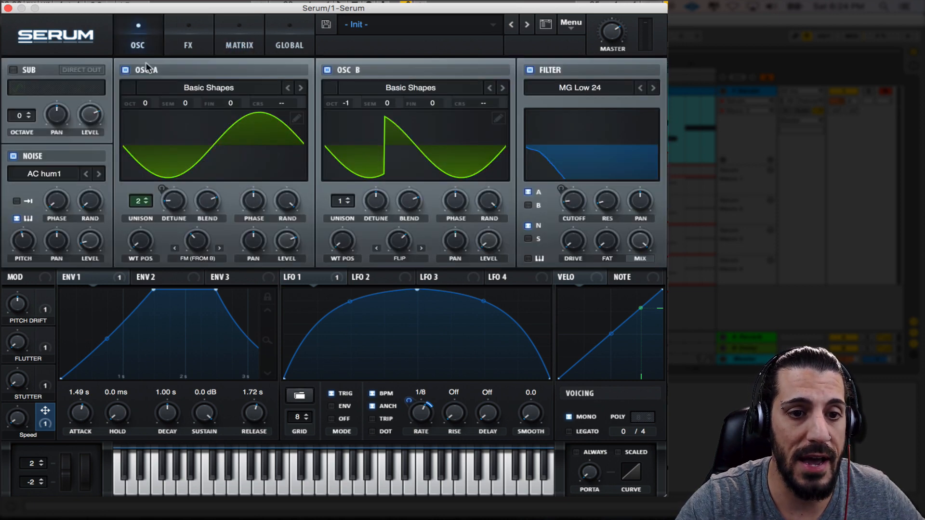
pyautogui.click(184, 33)
pyautogui.click(239, 34)
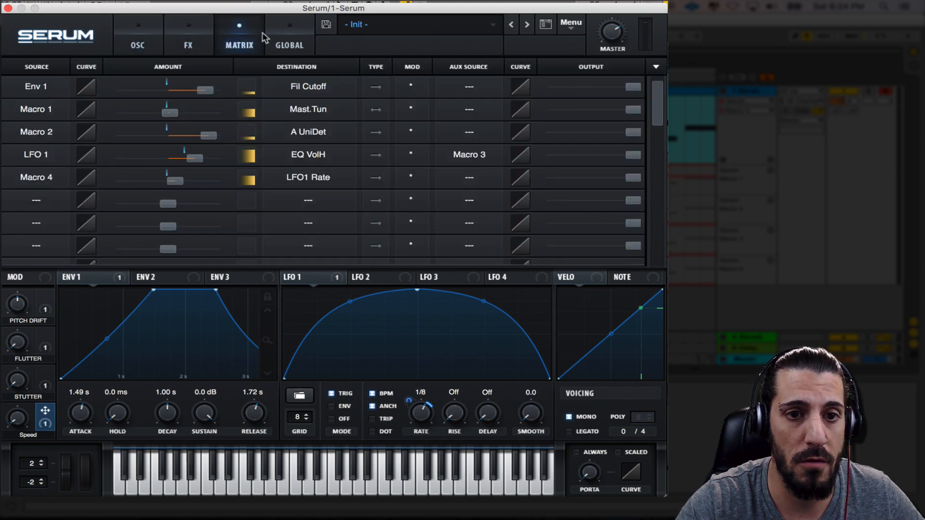
pyautogui.click(289, 34)
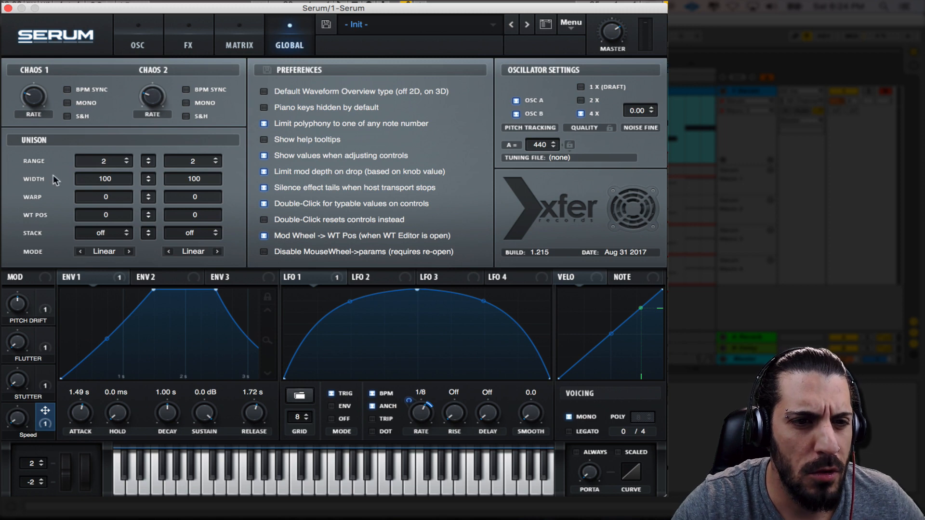
pyautogui.moveTo(112, 182); pyautogui.dragTo(116, 198)
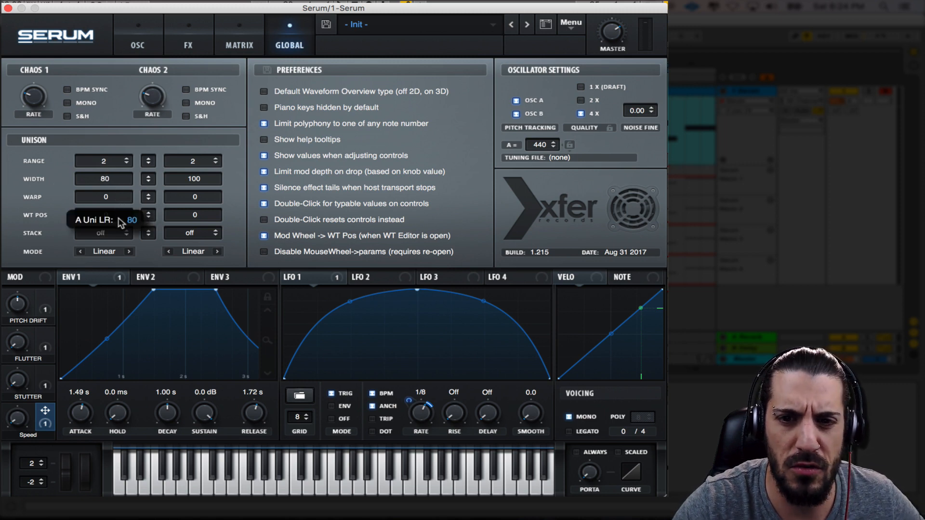
pyautogui.moveTo(120, 223); pyautogui.dragTo(121, 223)
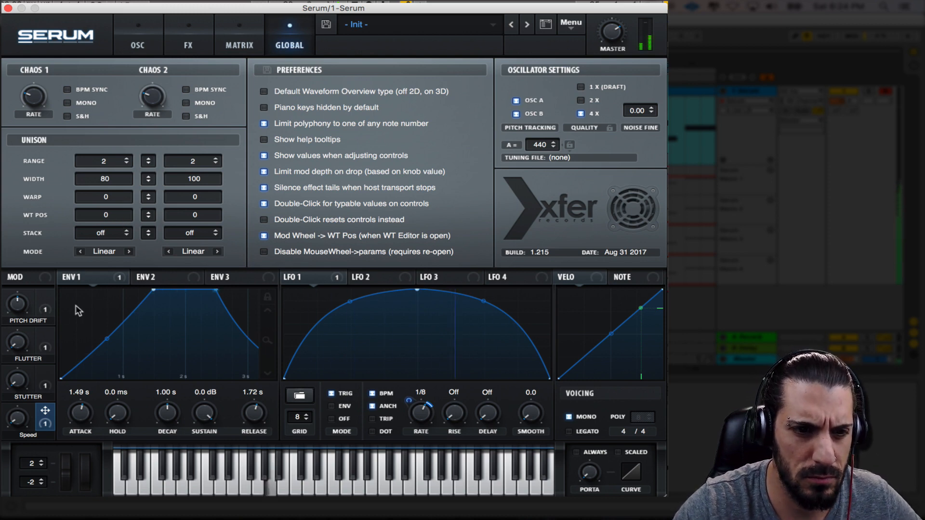
pyautogui.moveTo(22, 304); pyautogui.dragTo(26, 284)
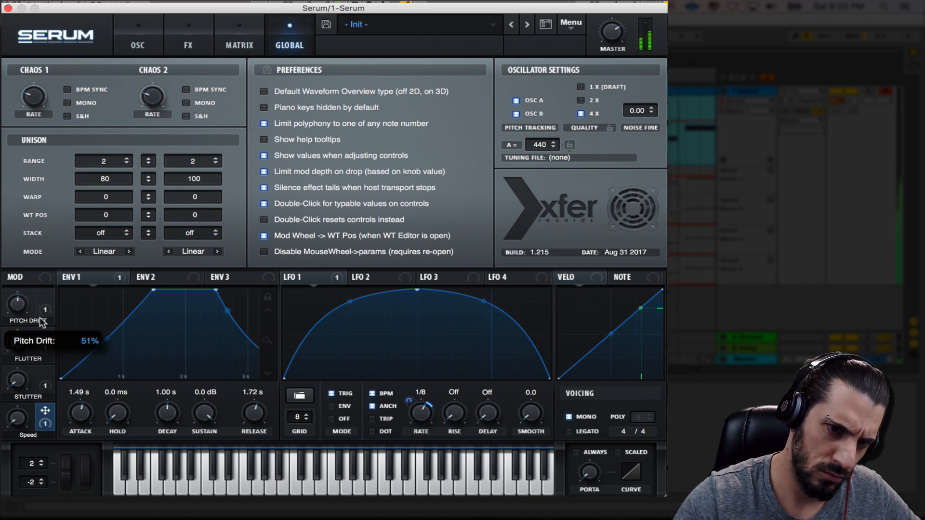
# Shift oscillator B's Flip warp so the jump falls late in the cycle, and raise the filter drive to 14%
pyautogui.click(163, 32)
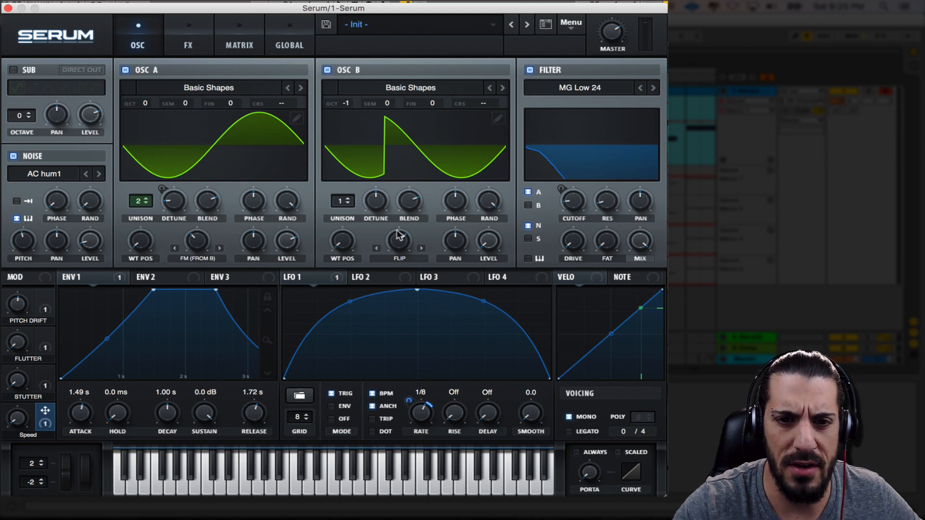
pyautogui.moveTo(404, 242); pyautogui.dragTo(421, 300)
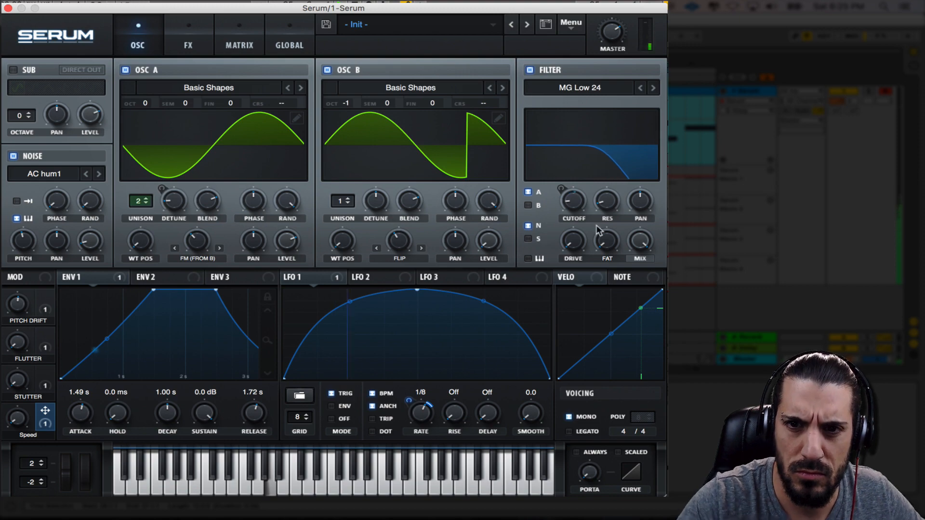
pyautogui.moveTo(571, 241); pyautogui.dragTo(563, 212)
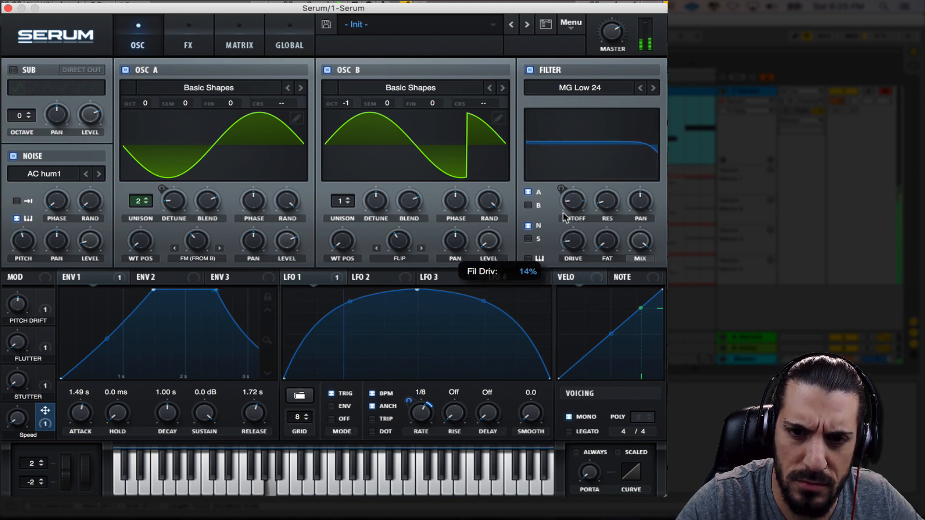
# Set the compressor's gain to 5.3 dB in the effects chain
pyautogui.click(234, 27)
pyautogui.click(289, 38)
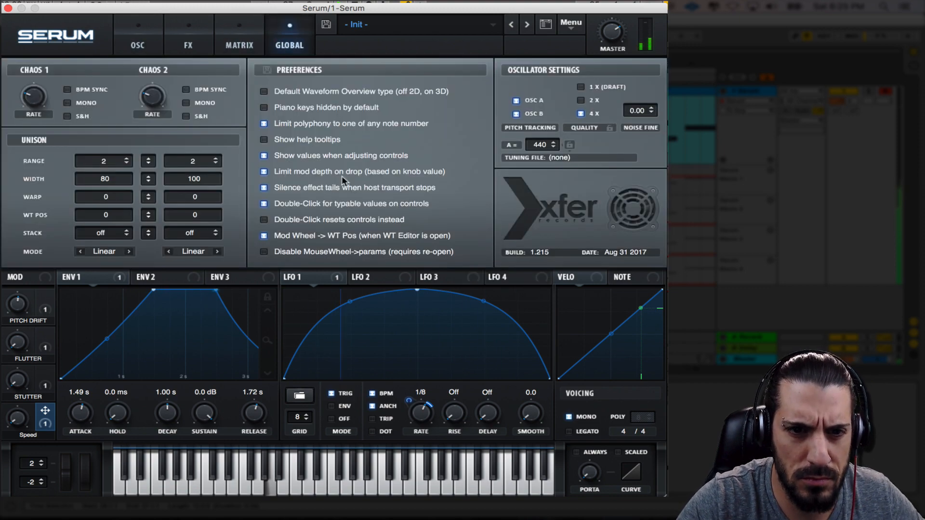
pyautogui.click(189, 42)
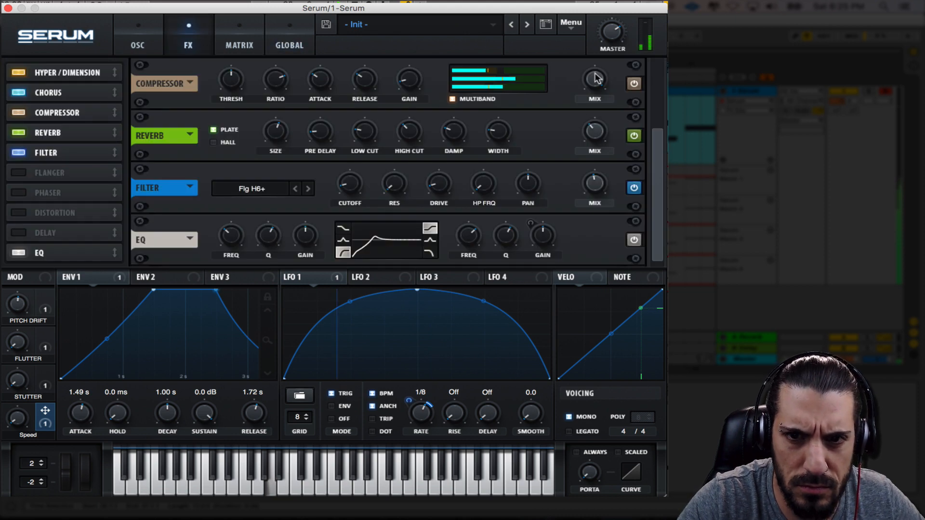
pyautogui.moveTo(405, 85)
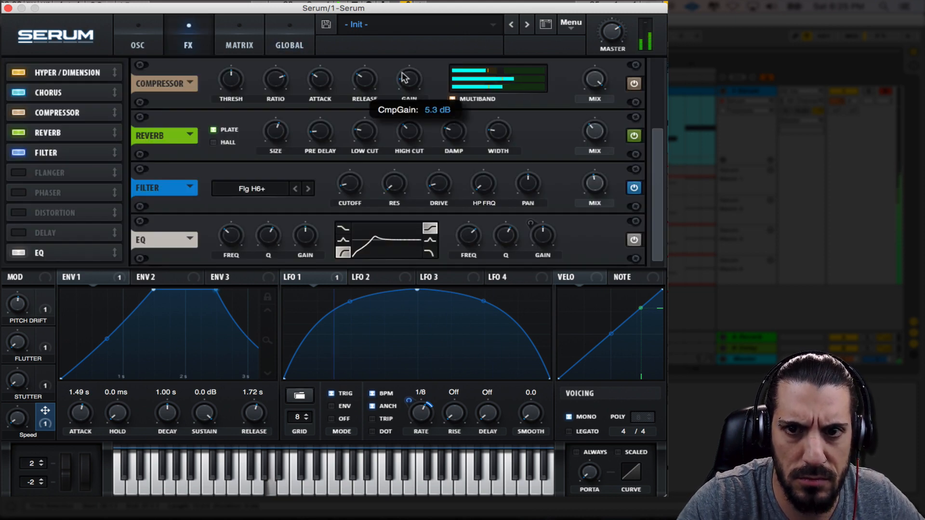
# Switch to Ableton Live, listen to the first Drifter MIDI clip with its macro automation, and stop playback
pyautogui.click(140, 43)
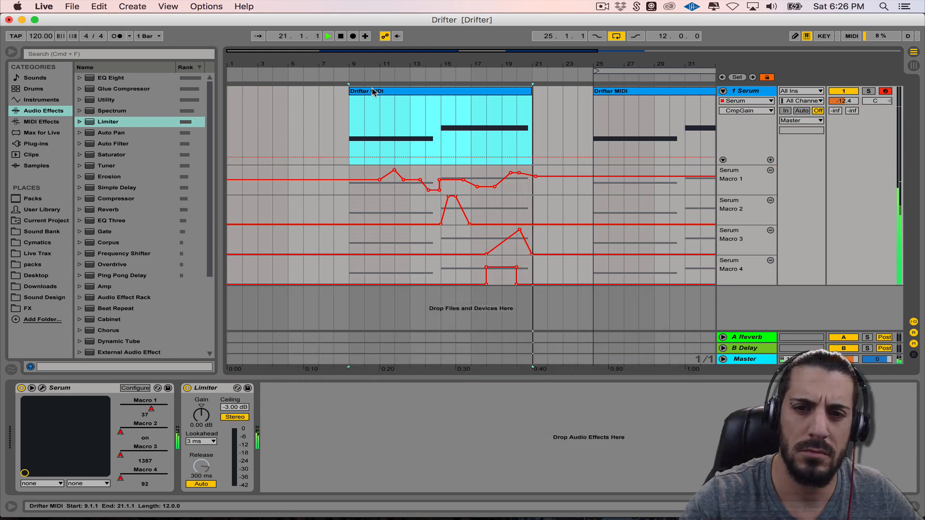
pyautogui.press('space')
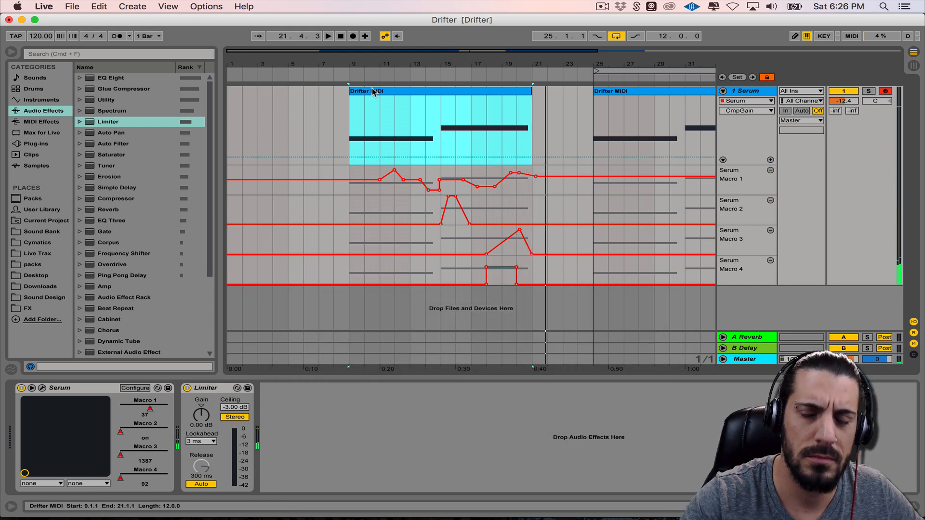